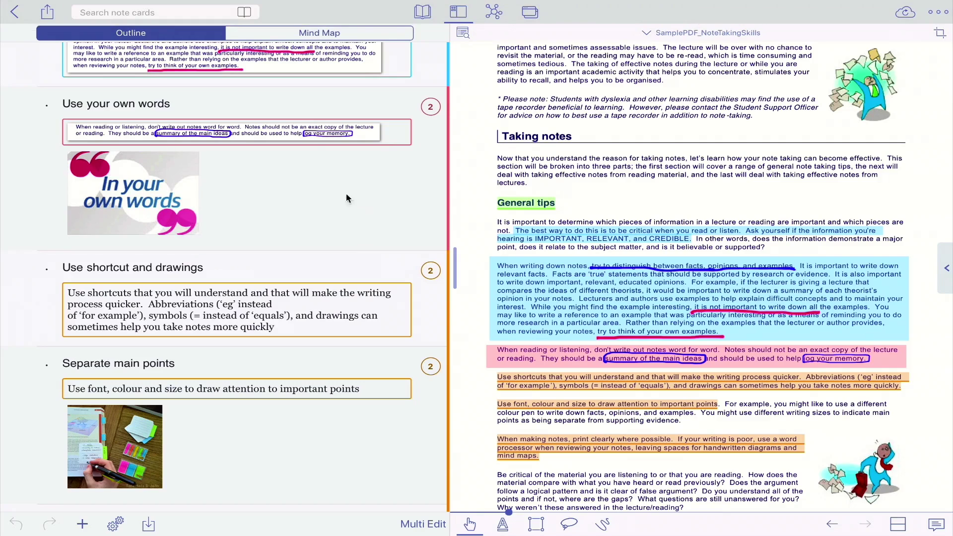
# - Tag the 'Use your own words' card with #mindmap and open its full details
pyautogui.click(301, 135)
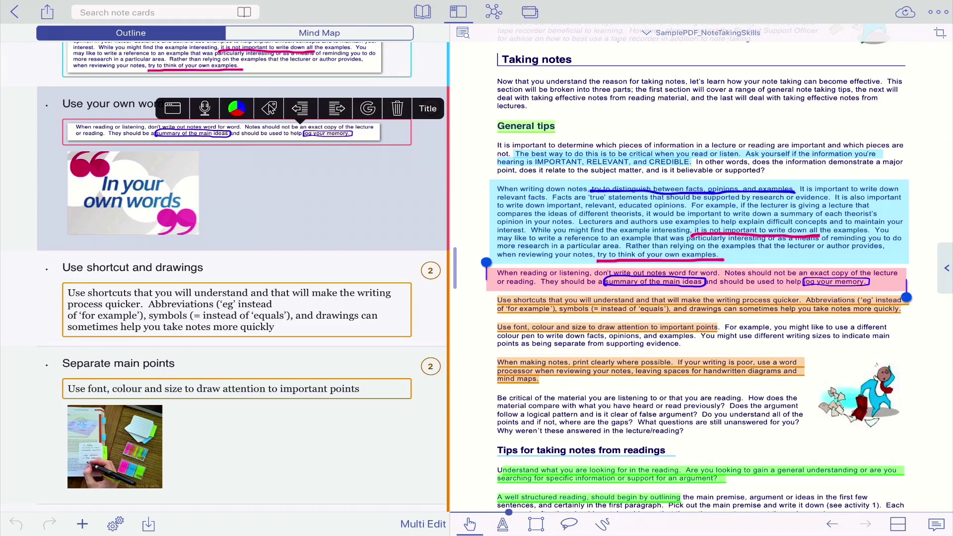
pyautogui.click(269, 107)
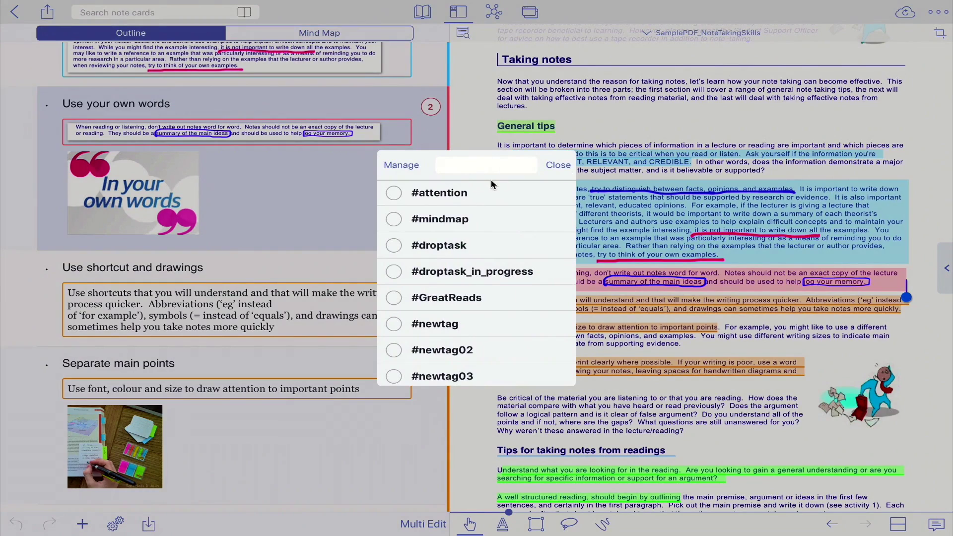
pyautogui.click(394, 222)
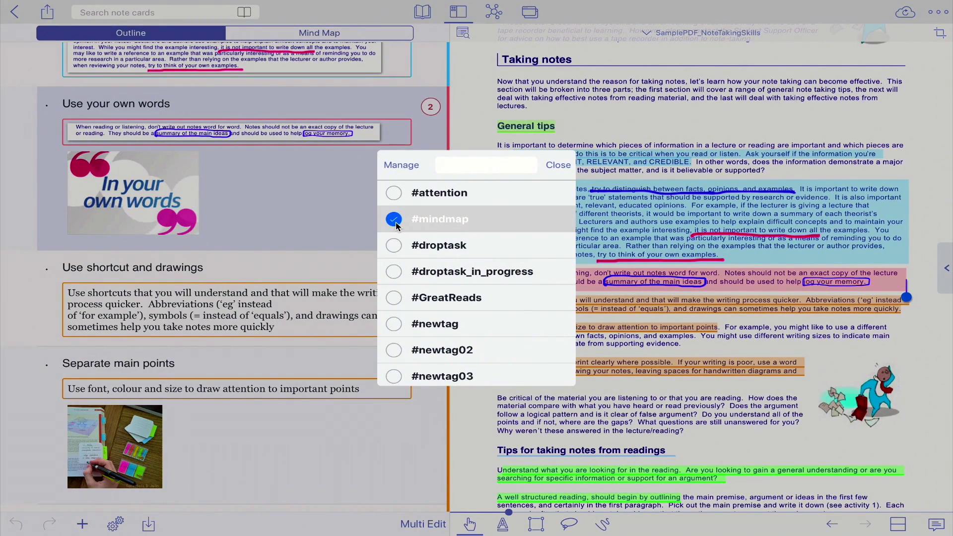
pyautogui.click(568, 167)
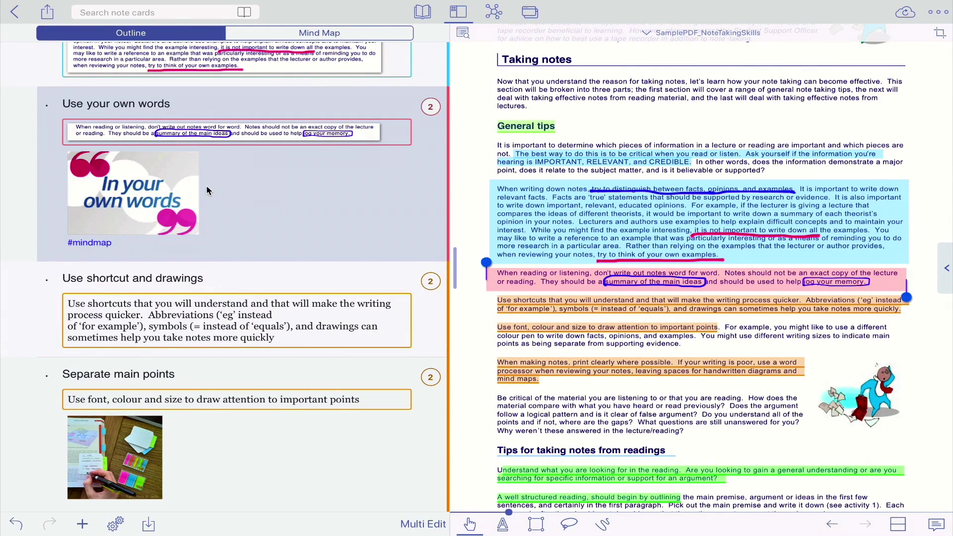
pyautogui.click(181, 115)
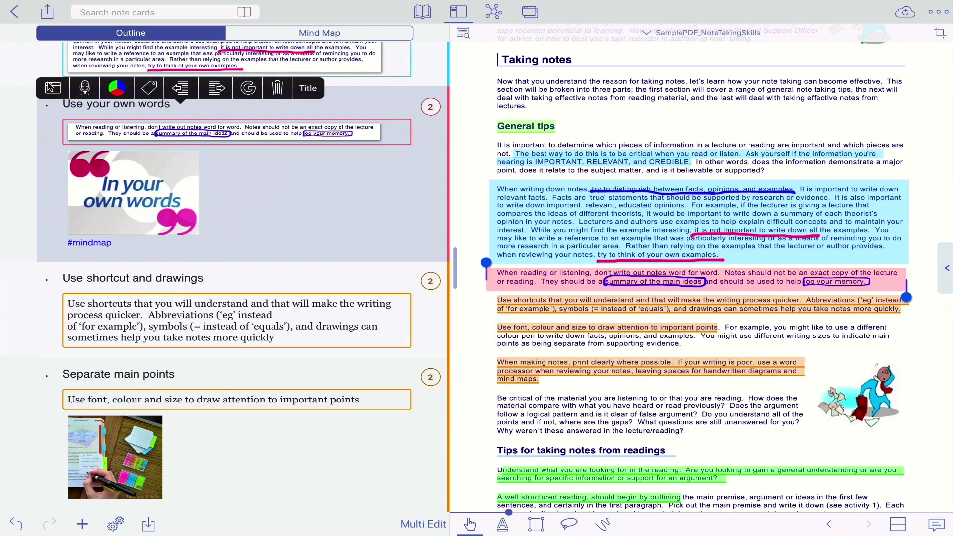
pyautogui.click(48, 87)
# - Delete the #mindmap tag from the 'Use your own words' card in the detail pane
pyautogui.click(48, 87)
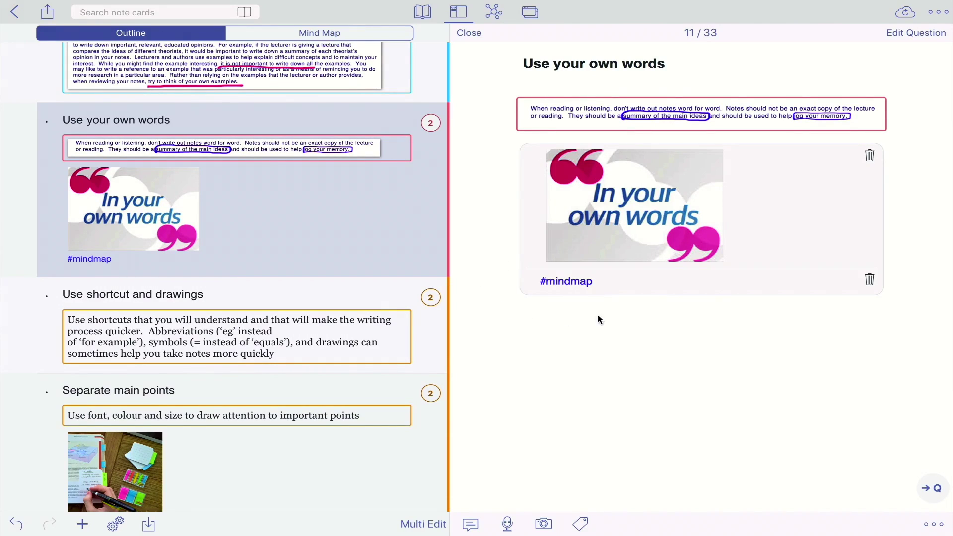
pyautogui.click(869, 280)
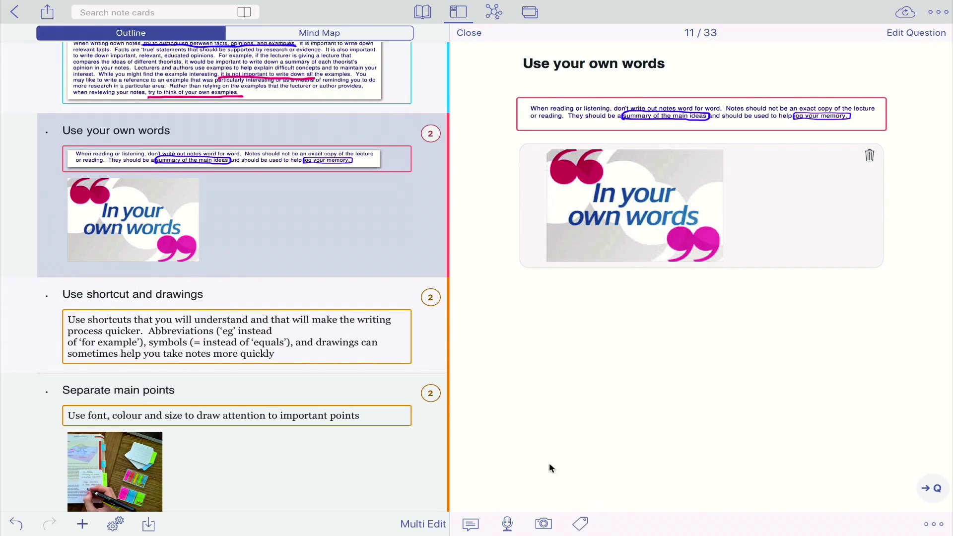
pyautogui.click(159, 160)
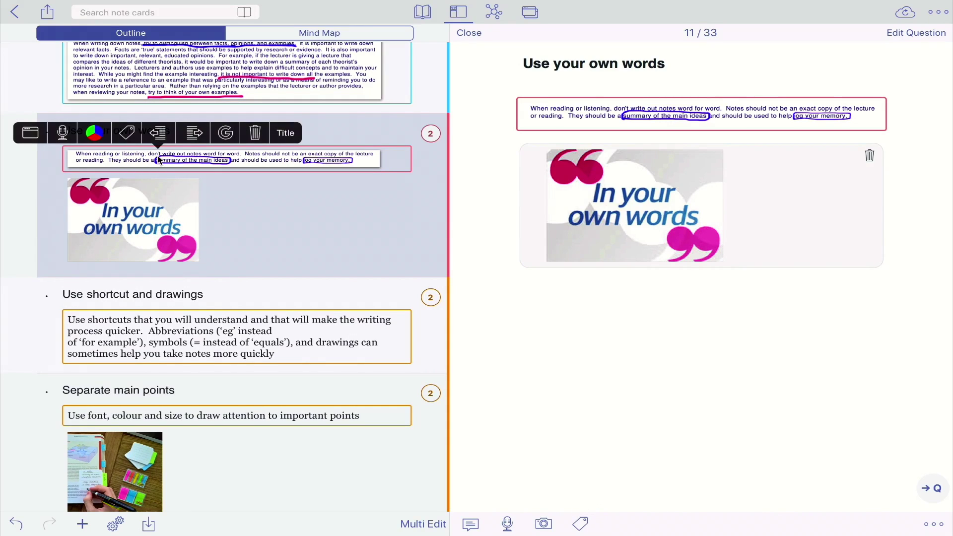
# - Create the hashtag 'adatag' and attach #adatag to the 'Use your own words' card
pyautogui.click(127, 133)
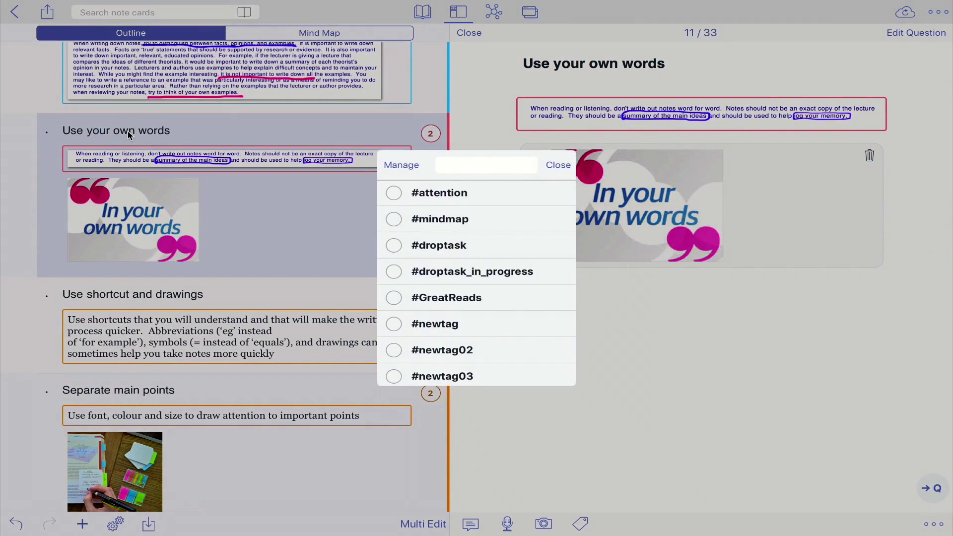
pyautogui.click(409, 164)
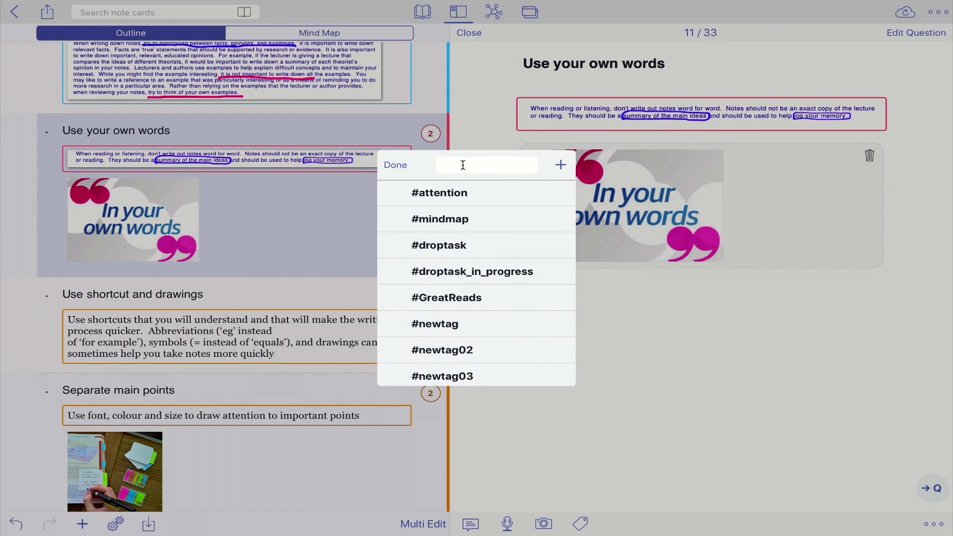
pyautogui.write('adatag')
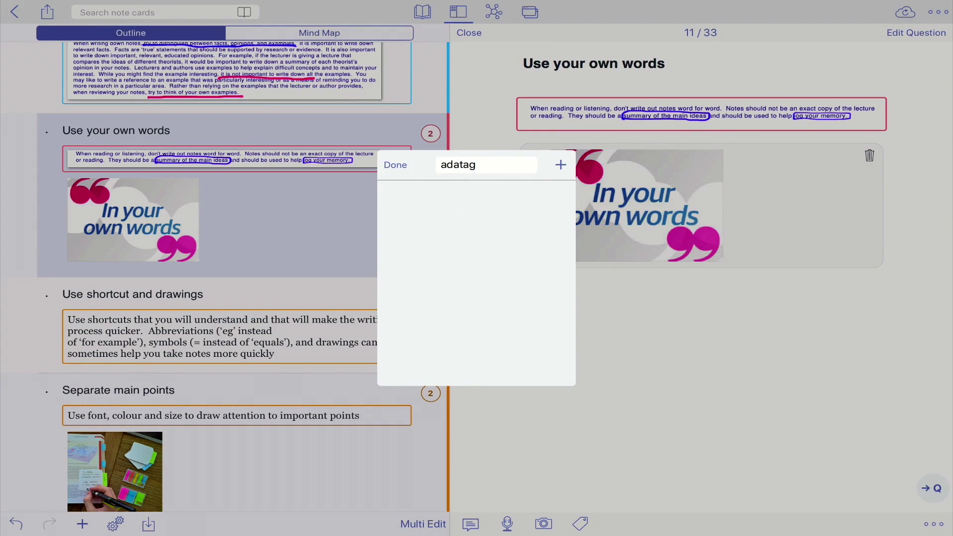
pyautogui.click(560, 166)
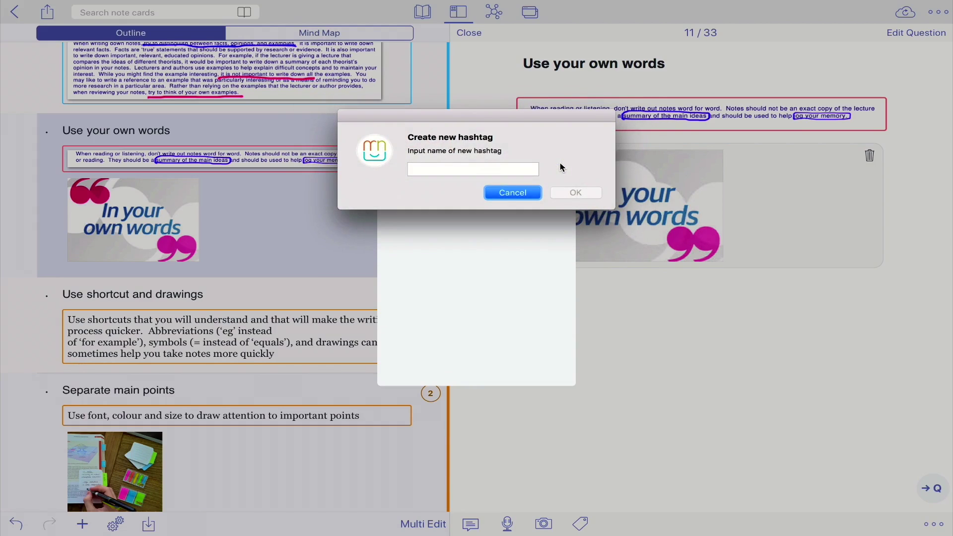
pyautogui.click(503, 171)
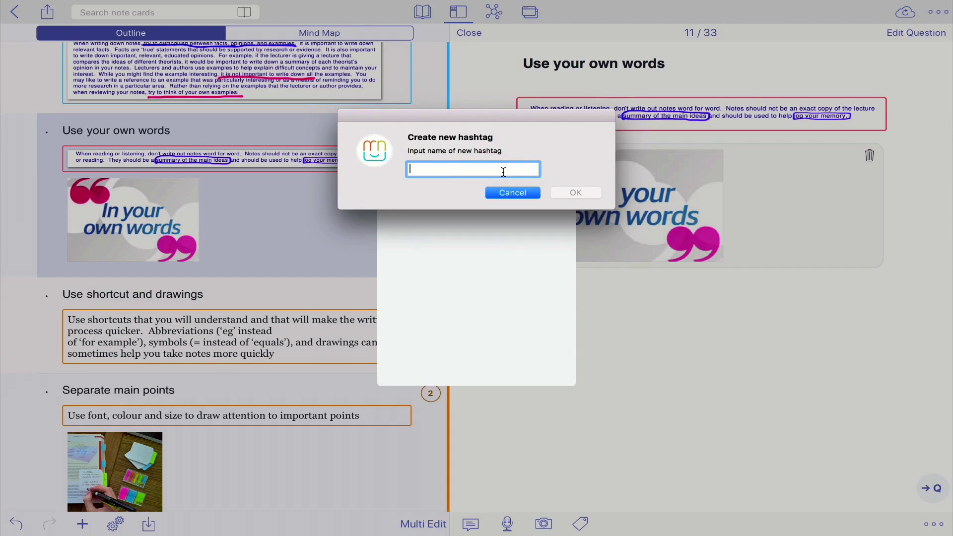
pyautogui.write('adatag')
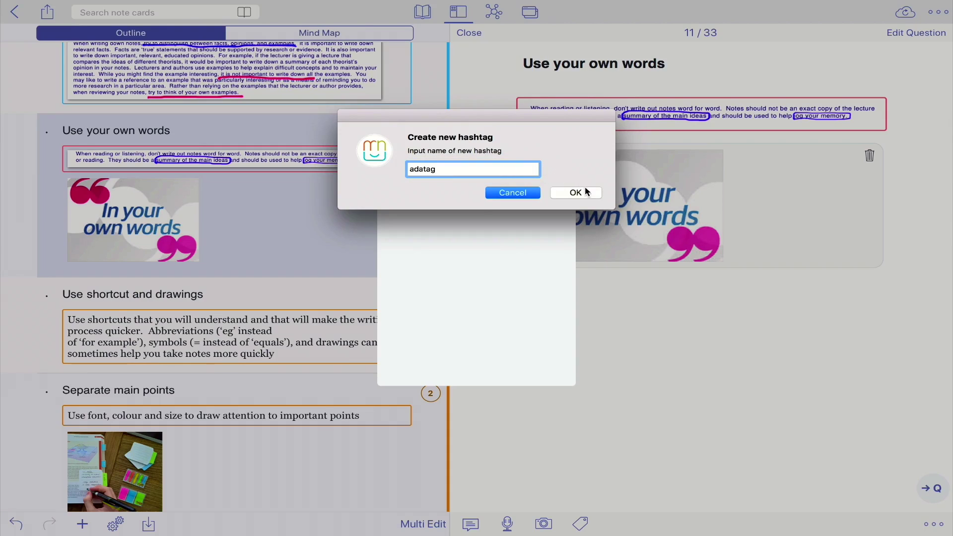
pyautogui.click(575, 192)
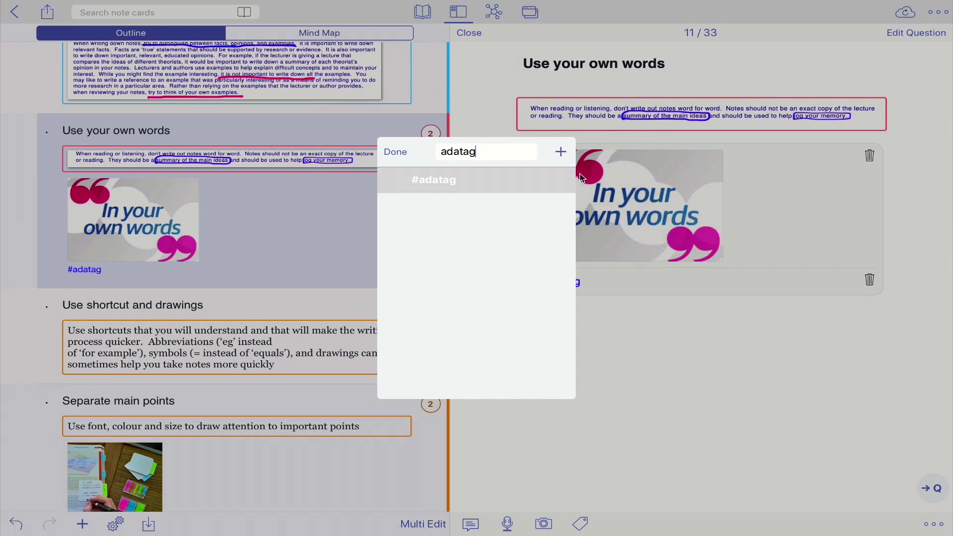
pyautogui.click(395, 153)
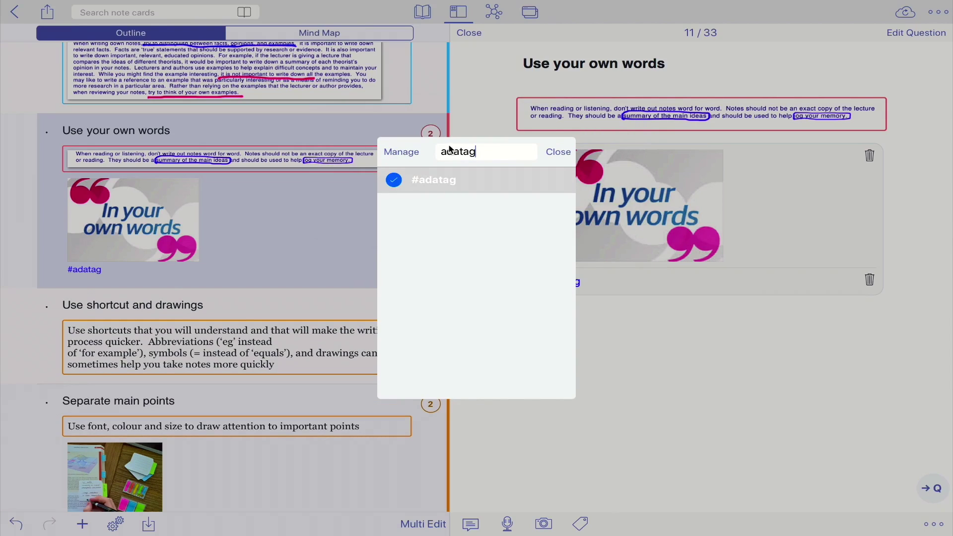
pyautogui.click(559, 153)
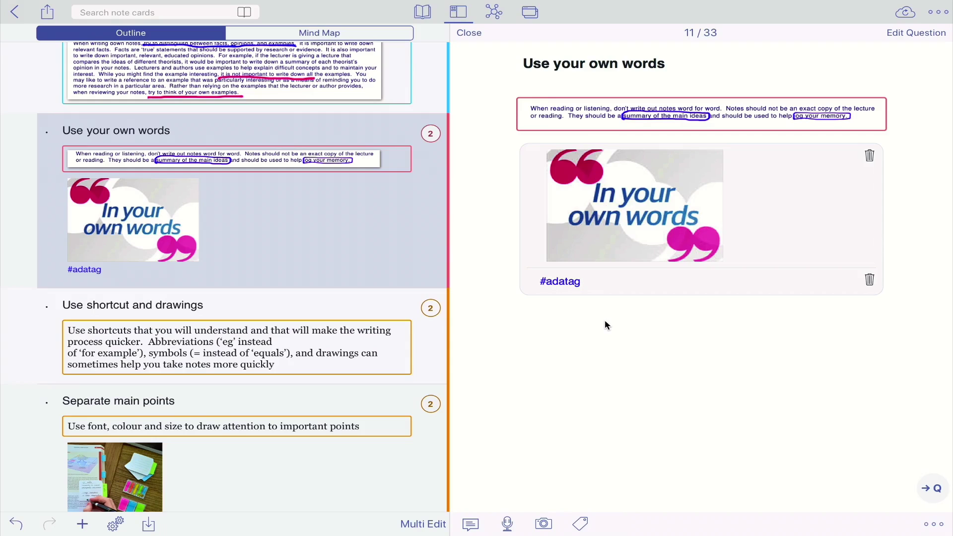
# - Reveal the macOS menu bar and open MarginNote's File menu
pyautogui.moveTo(165, 5)
pyautogui.moveTo(329, 2)
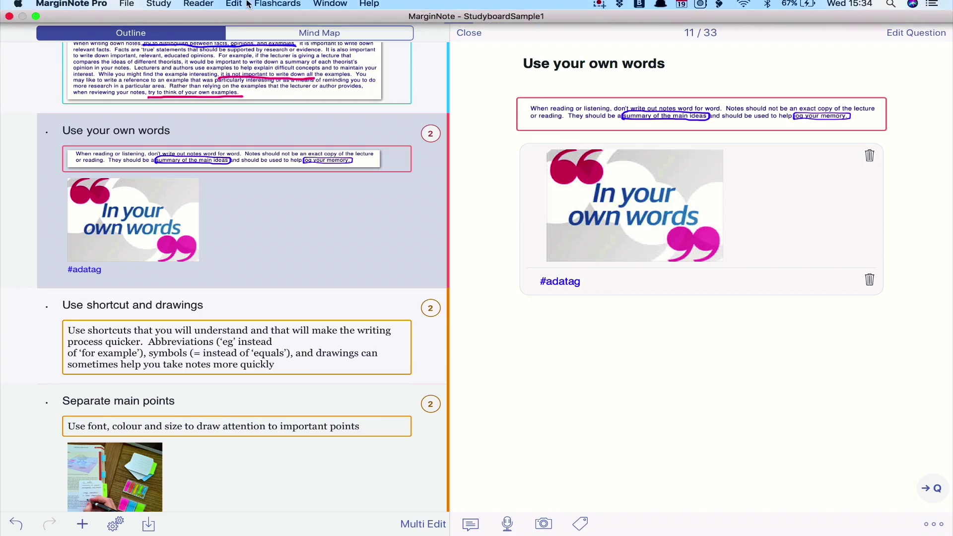
pyautogui.click(134, 6)
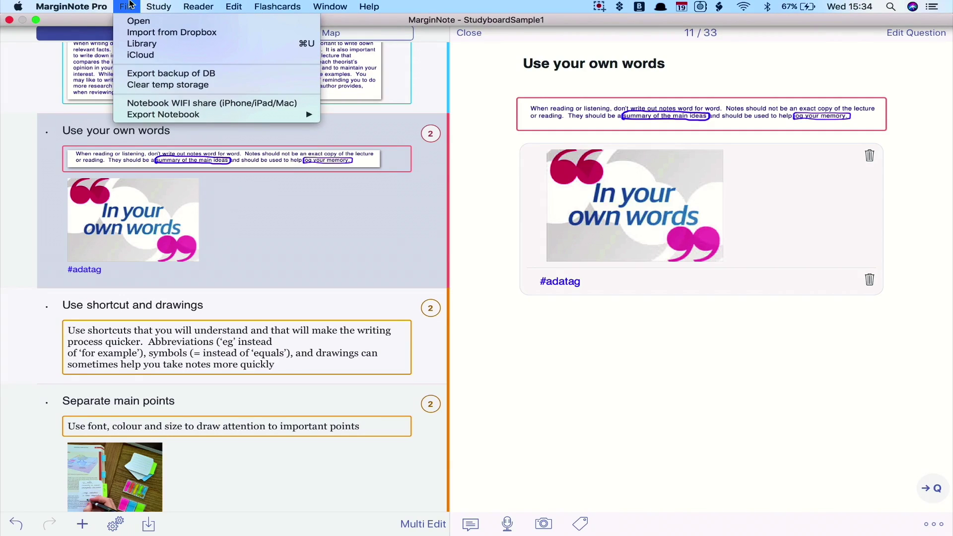
# - Export the notebook to OmniOutliner as StudyboardSample1 .oo3 in Downloads
pyautogui.moveTo(153, 115)
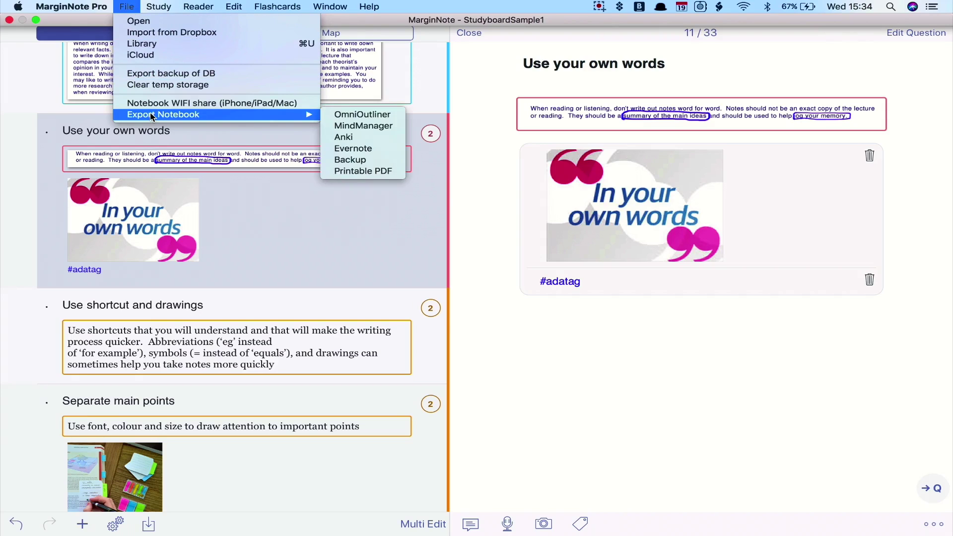
pyautogui.click(379, 114)
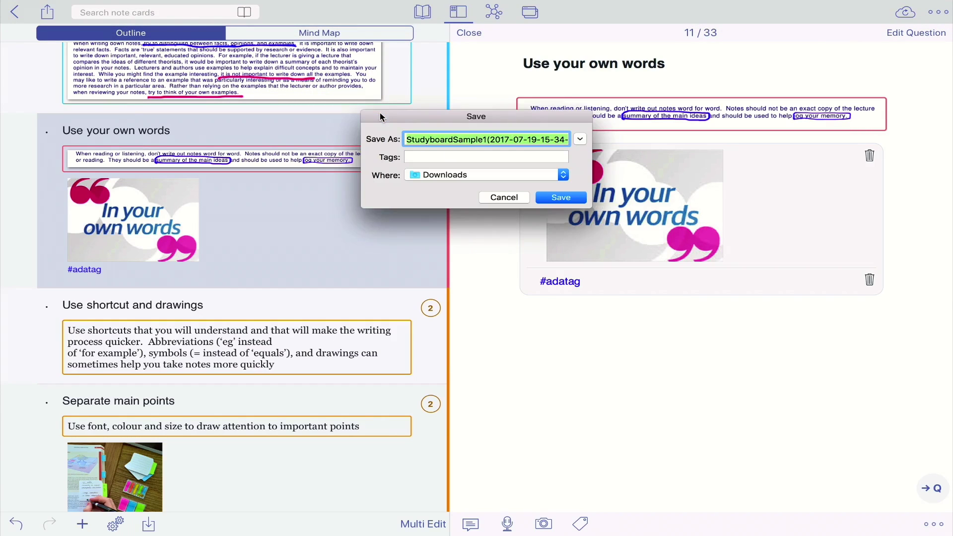
pyautogui.click(559, 198)
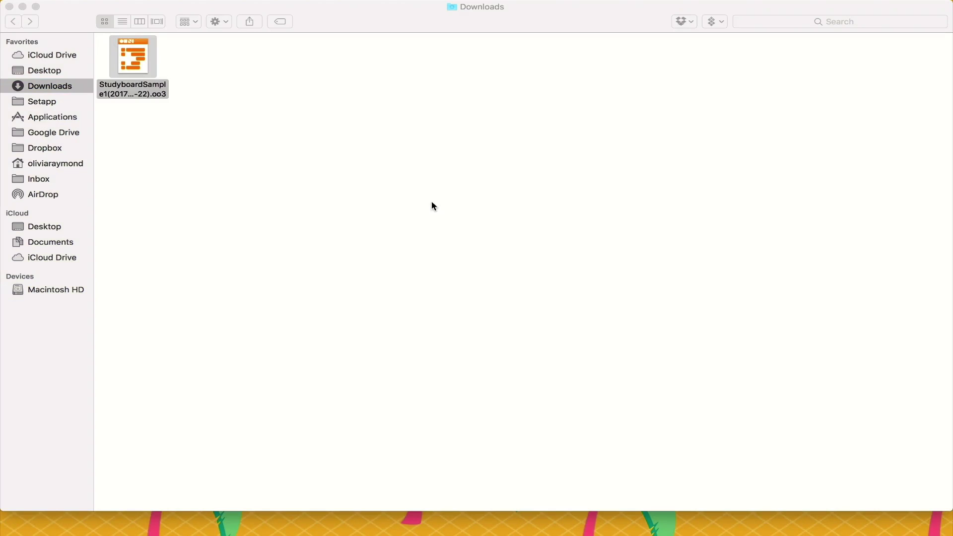
pyautogui.click(456, 153)
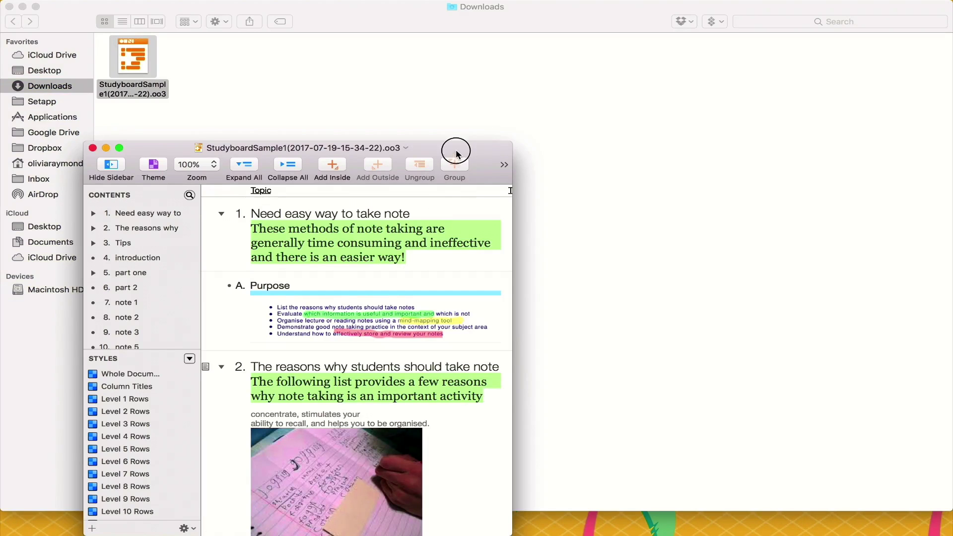
pyautogui.moveTo(457, 153); pyautogui.dragTo(389, 31)
pyautogui.moveTo(444, 403); pyautogui.dragTo(920, 496)
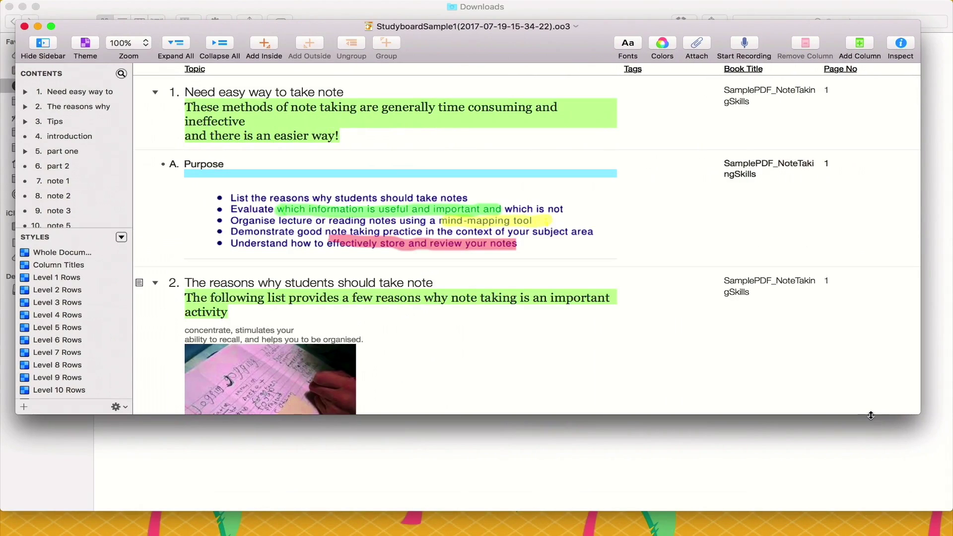
pyautogui.moveTo(871, 415); pyautogui.dragTo(874, 532)
pyautogui.moveTo(532, 56); pyautogui.dragTo(526, 36)
pyautogui.scroll(-10, 433, 212)
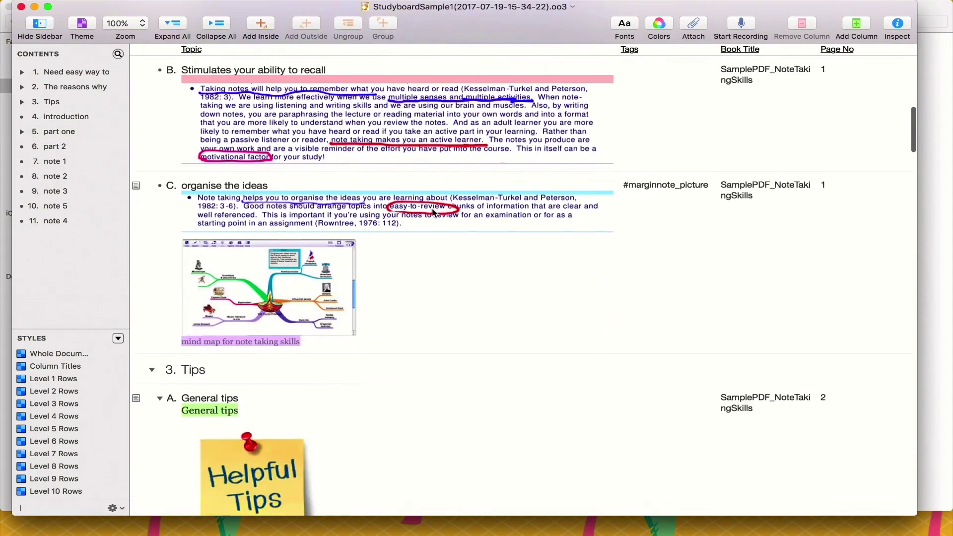
pyautogui.click(138, 177)
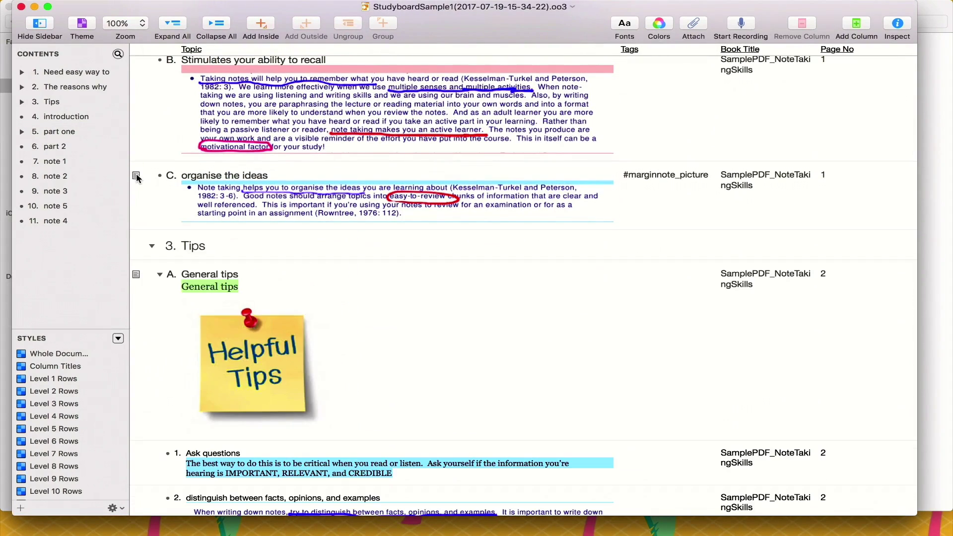
pyautogui.click(153, 246)
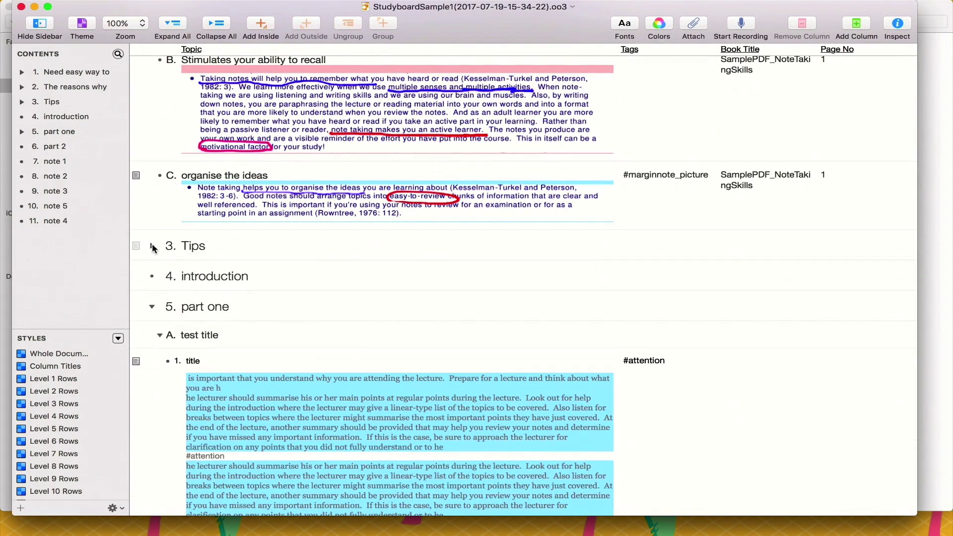
pyautogui.click(152, 246)
pyautogui.scroll(-5, 163, 355)
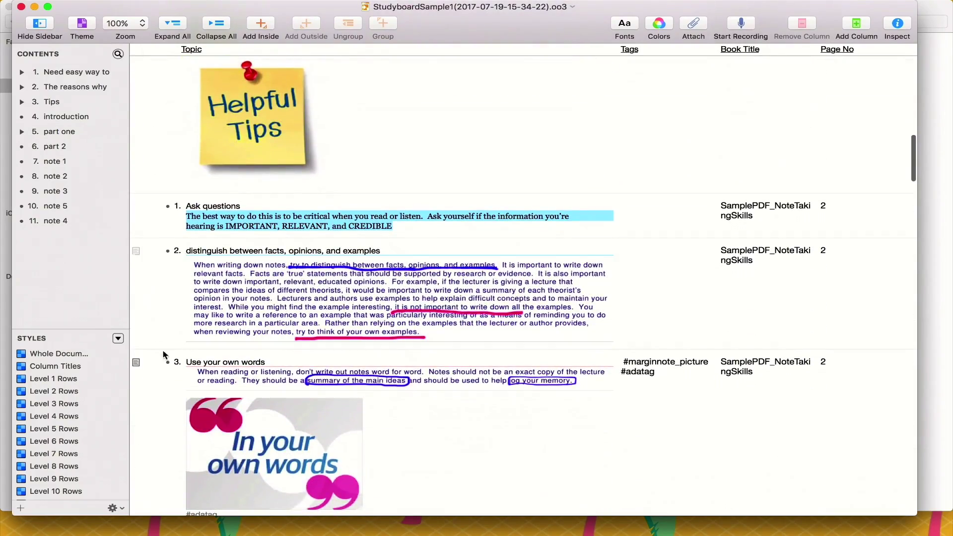
pyautogui.scroll(-5, 164, 354)
pyautogui.scroll(12, 403, 269)
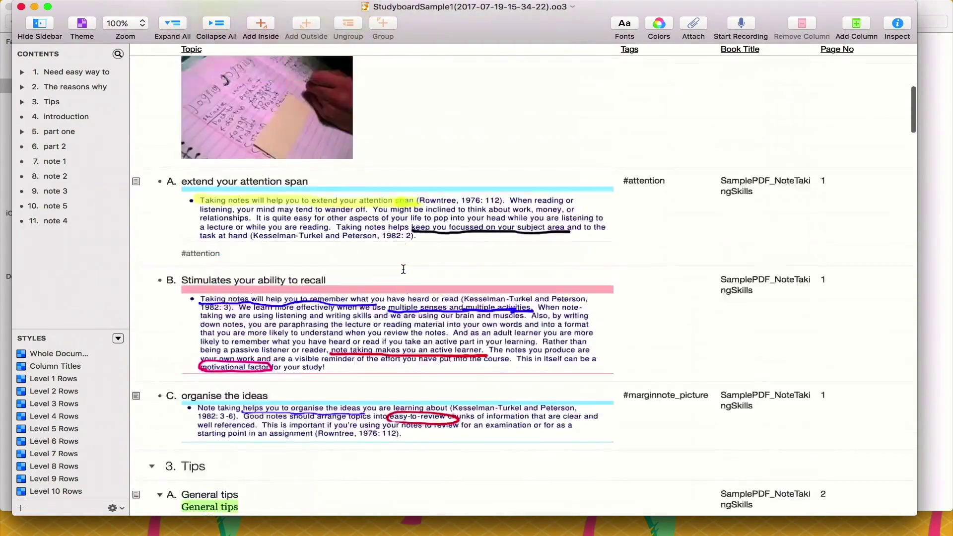
pyautogui.scroll(6, 402, 269)
pyautogui.scroll(-12, 403, 269)
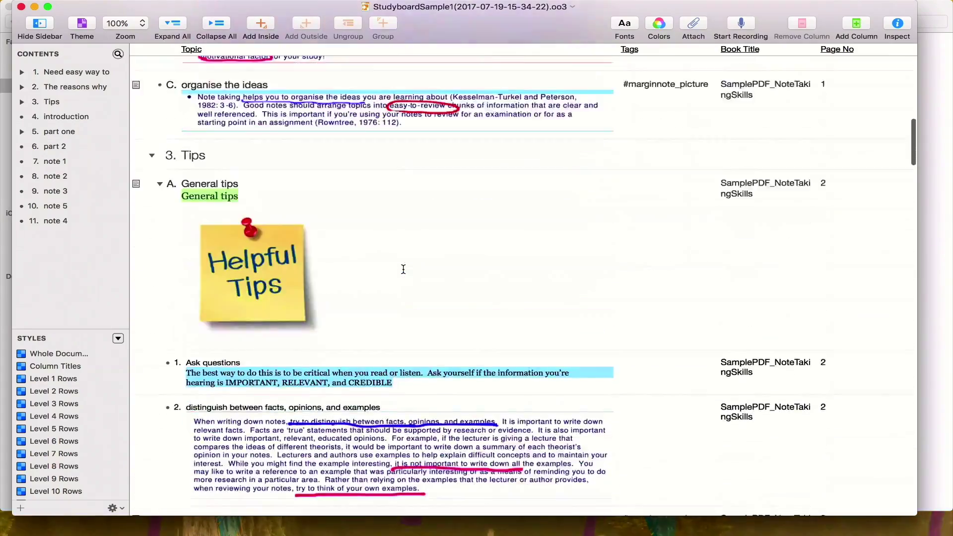
pyautogui.scroll(-20, 403, 269)
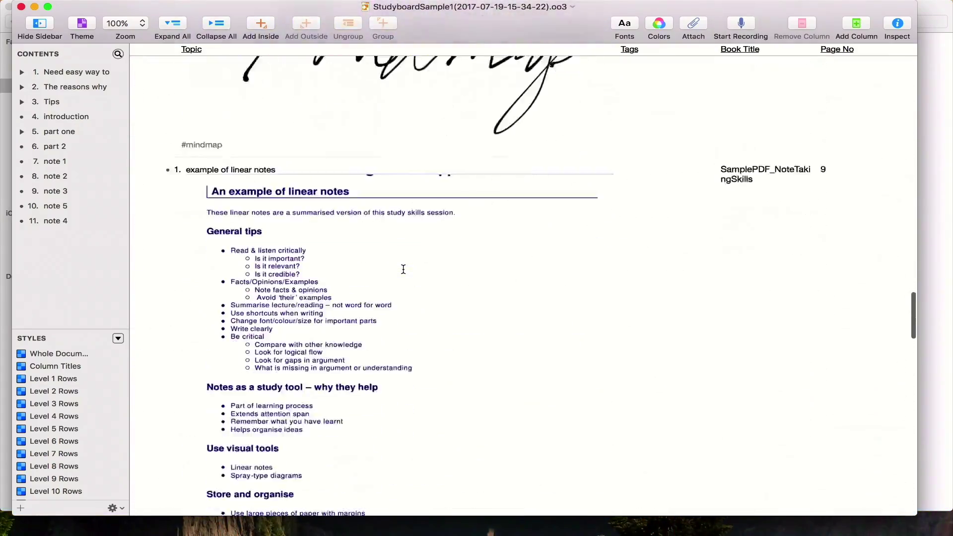
pyautogui.scroll(-20, 403, 269)
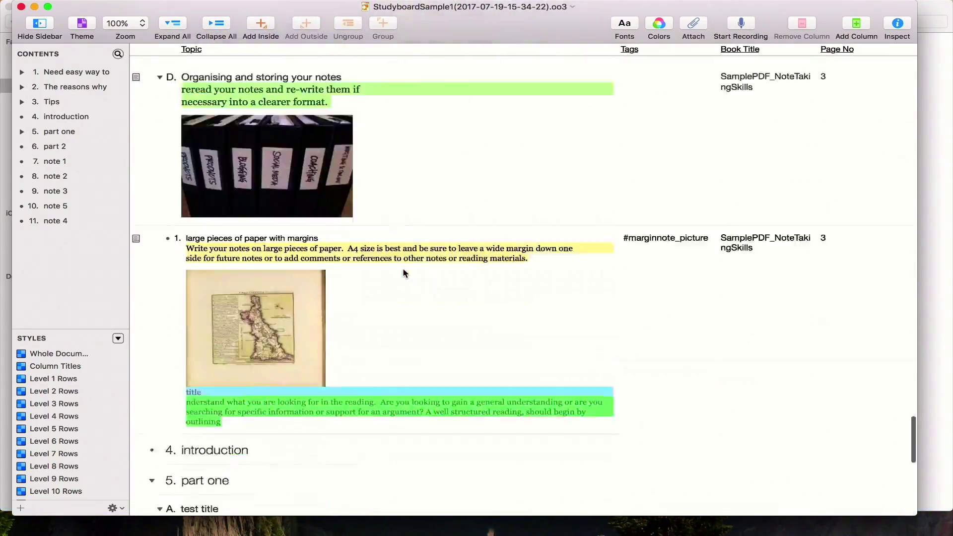
pyautogui.scroll(-5, 403, 271)
pyautogui.scroll(20, 403, 272)
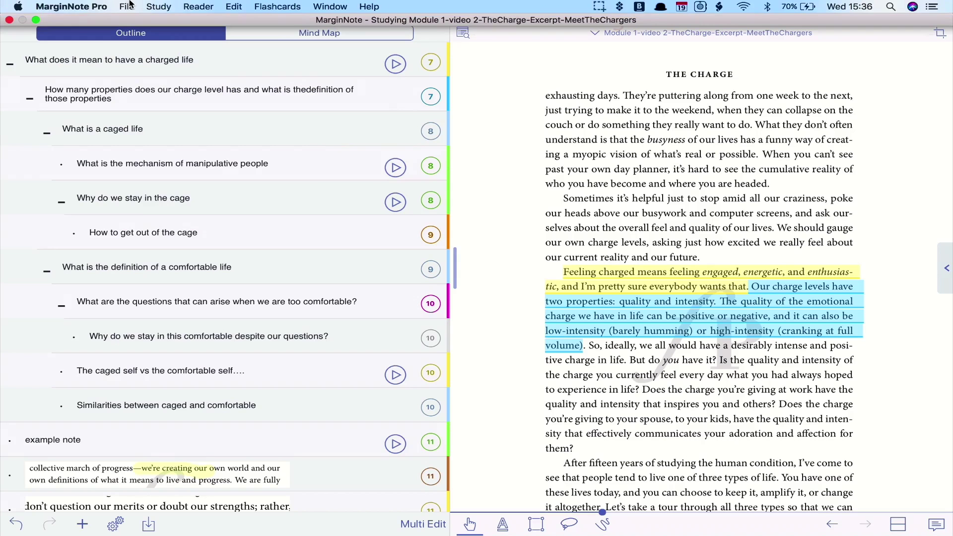
# - Export the notebook as a MindManager .mmap file with links attached, saved to Downloads
pyautogui.click(129, 5)
pyautogui.moveTo(293, 114)
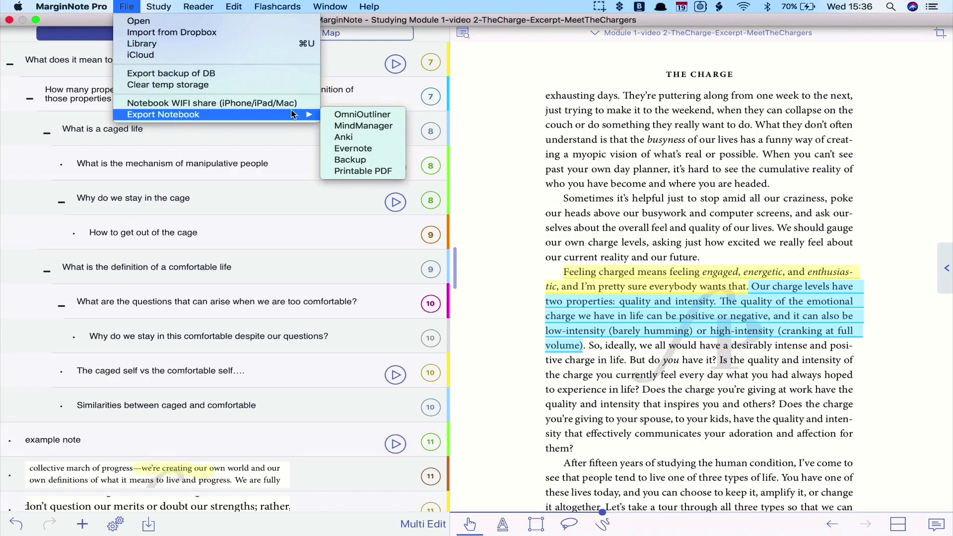
pyautogui.click(363, 126)
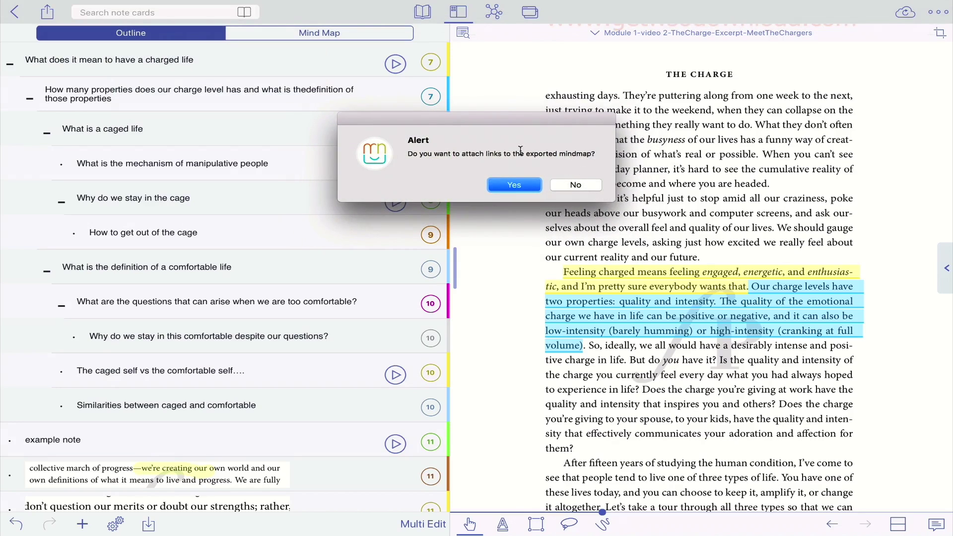
pyautogui.click(514, 185)
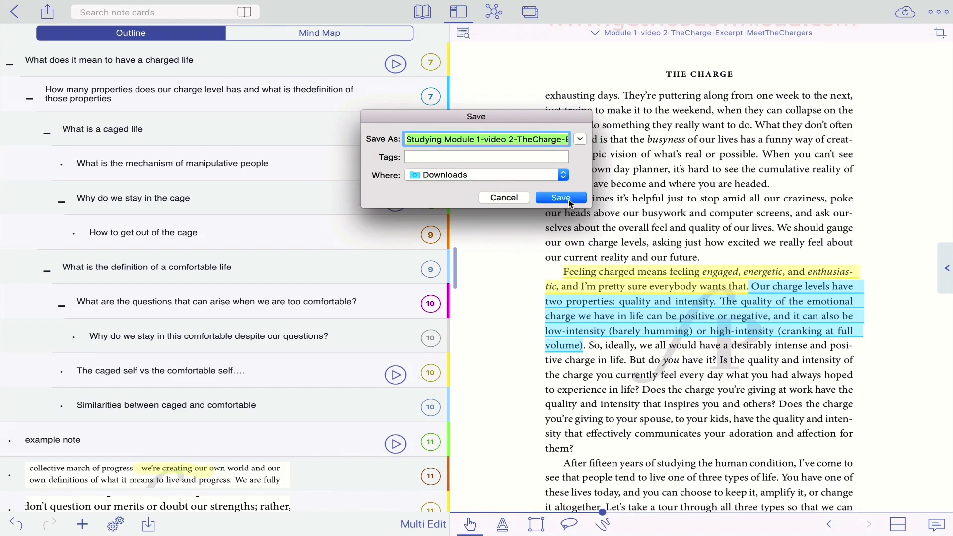
pyautogui.click(569, 202)
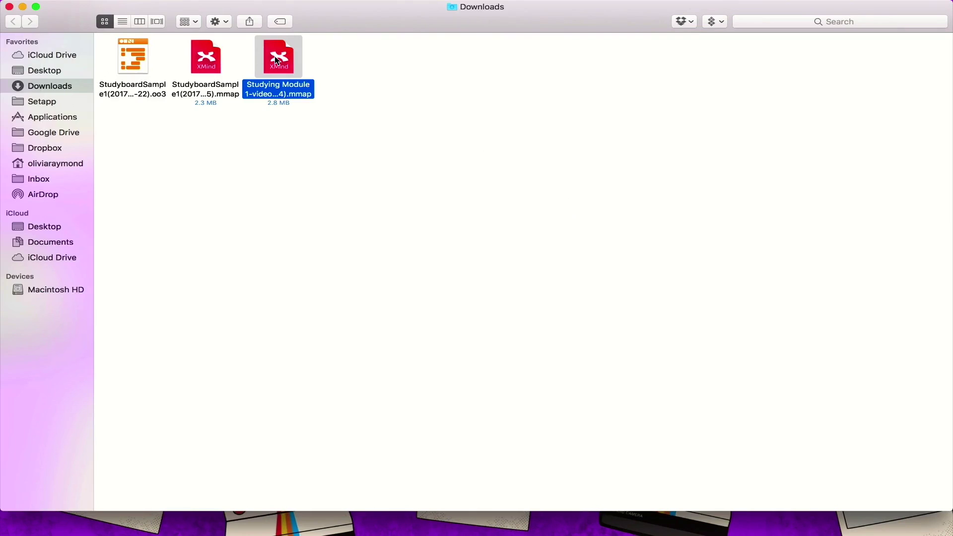
# - Open the exported .mmap file in XMind and zoom out to see the whole map
pyautogui.doubleClick(276, 58)
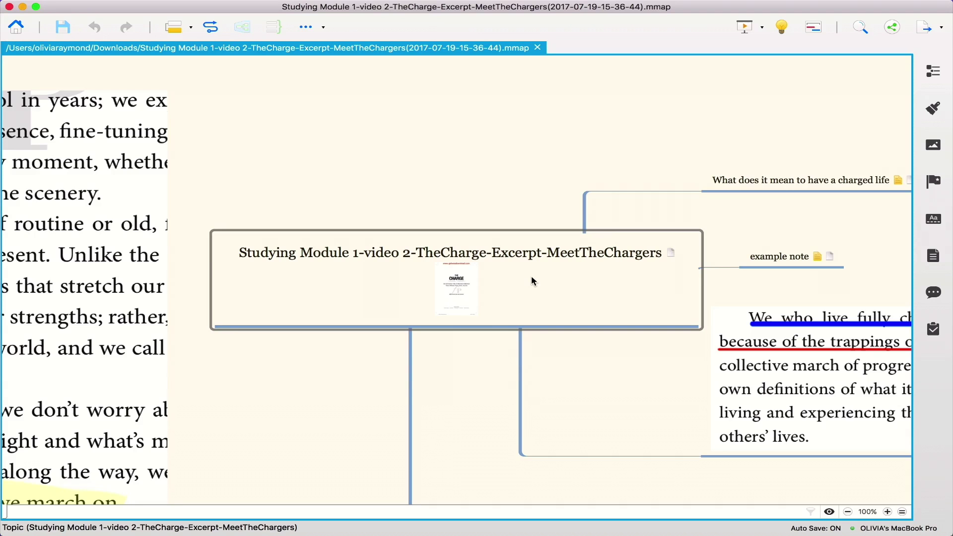
pyautogui.click(848, 512)
pyautogui.click(848, 512)
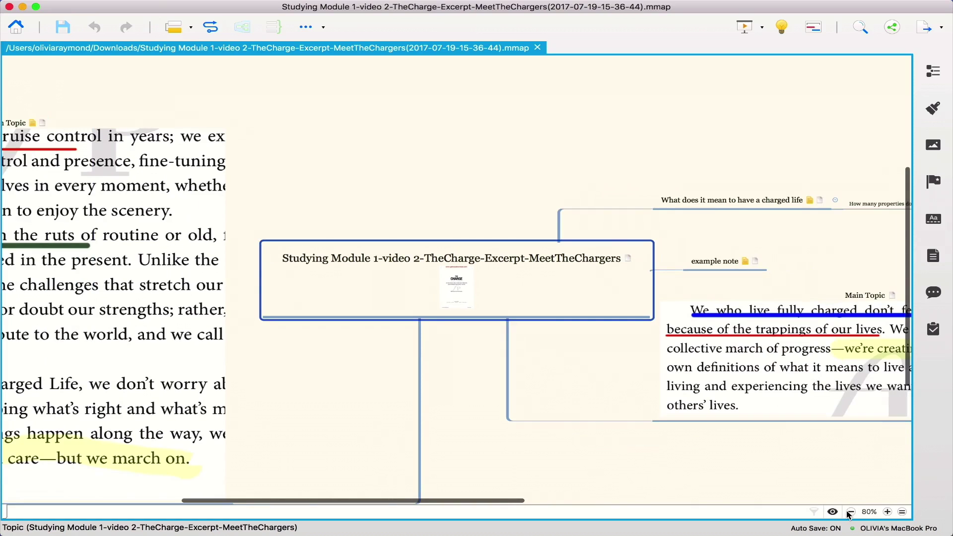
pyautogui.click(850, 511)
pyautogui.click(851, 512)
pyautogui.click(851, 512)
pyautogui.click(850, 511)
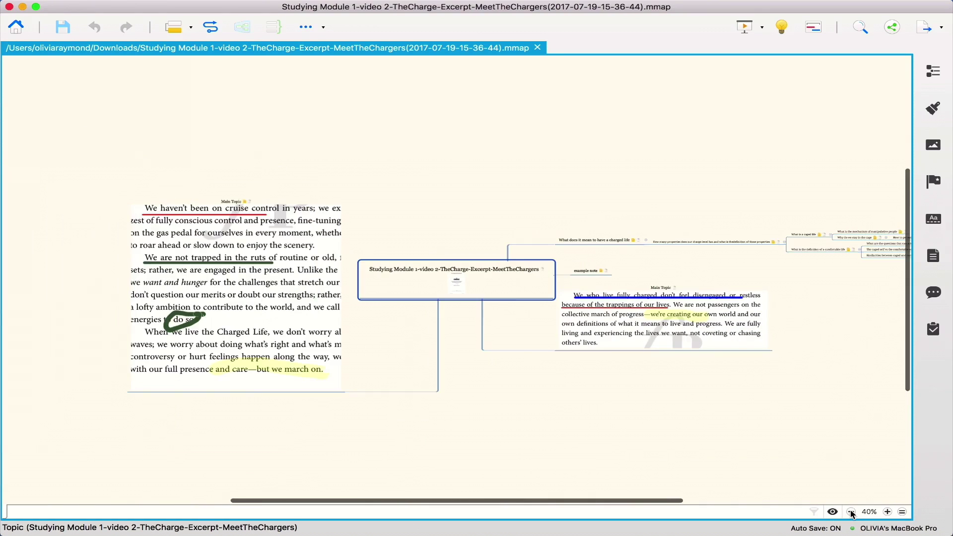
pyautogui.click(850, 511)
pyautogui.click(851, 512)
pyautogui.click(851, 512)
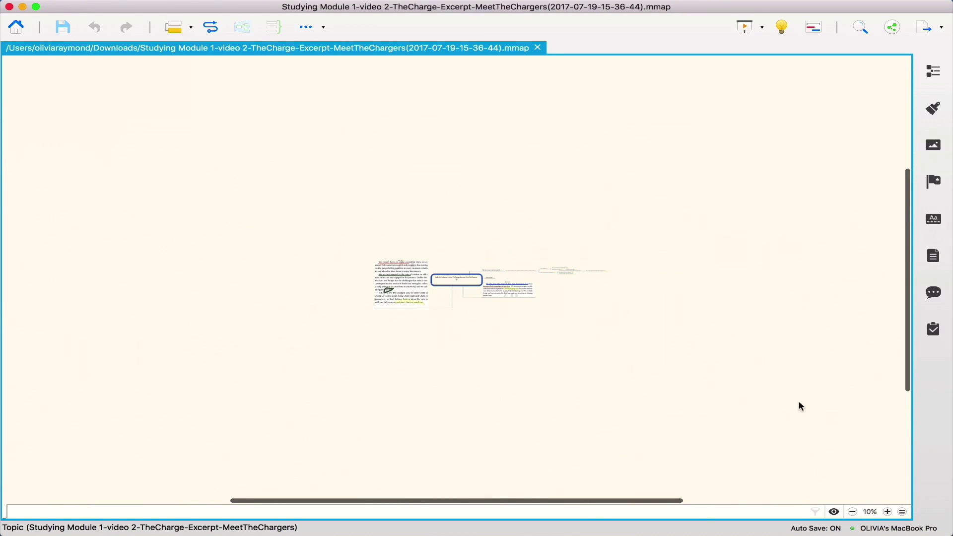
# - Zoom back in, pan across the map, then close the XMind document and window
pyautogui.click(888, 512)
pyautogui.click(888, 512)
pyautogui.click(888, 512)
pyautogui.hscroll(10, 758, 299)
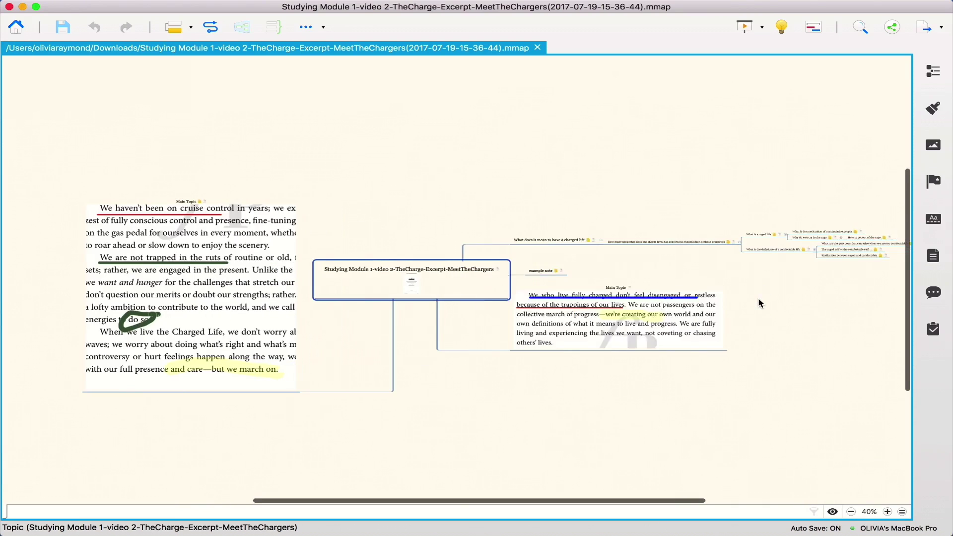
pyautogui.hscroll(-5, 760, 300)
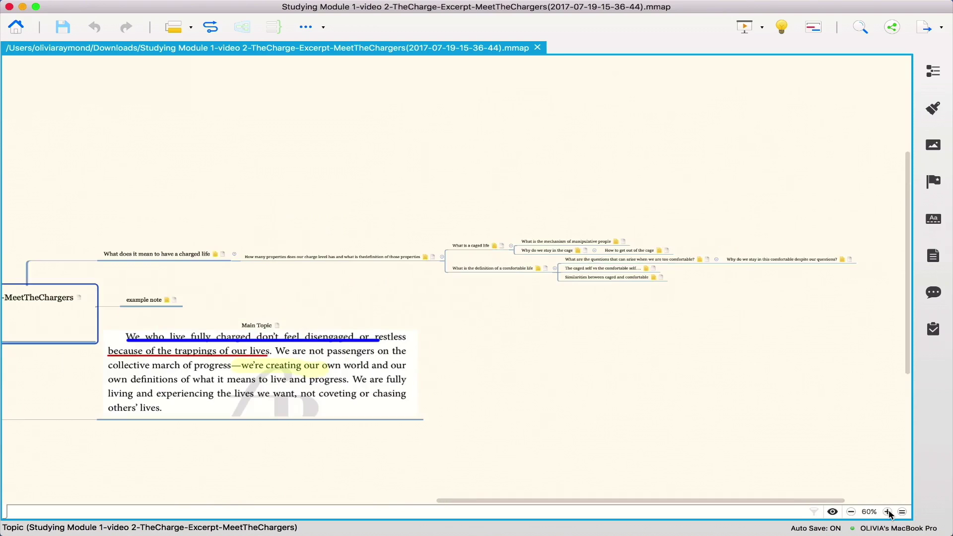
pyautogui.click(10, 7)
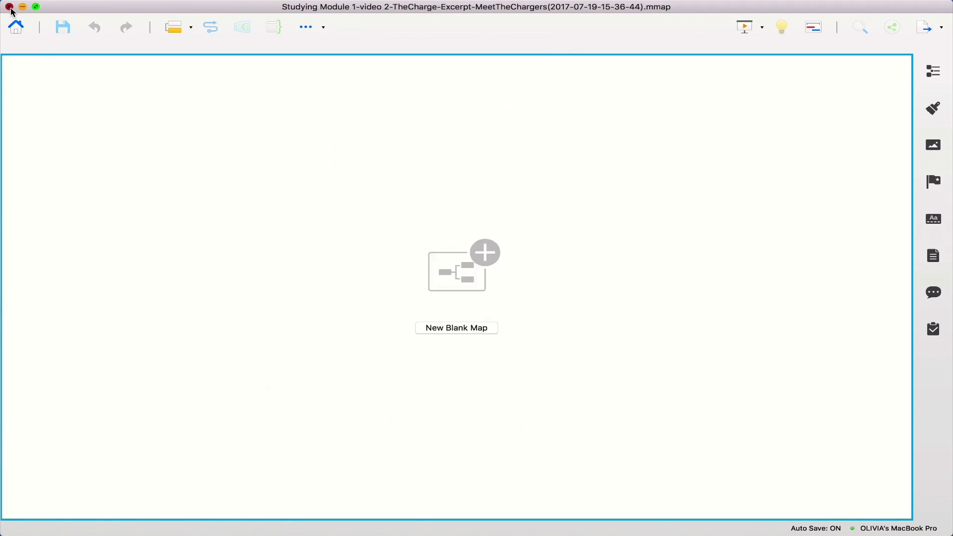
pyautogui.click(10, 7)
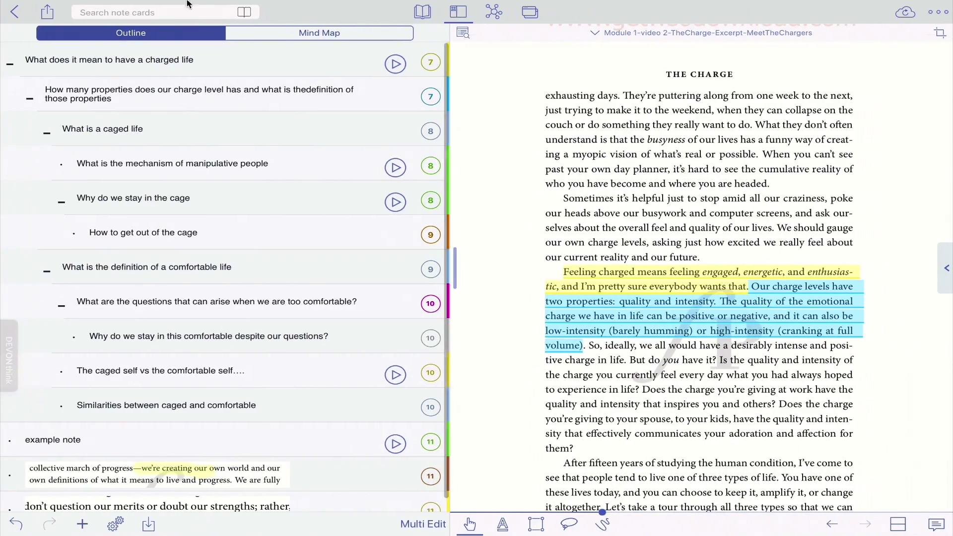
# - Export the notebook as an Anki .apkg deck saved to Downloads
pyautogui.click(127, 6)
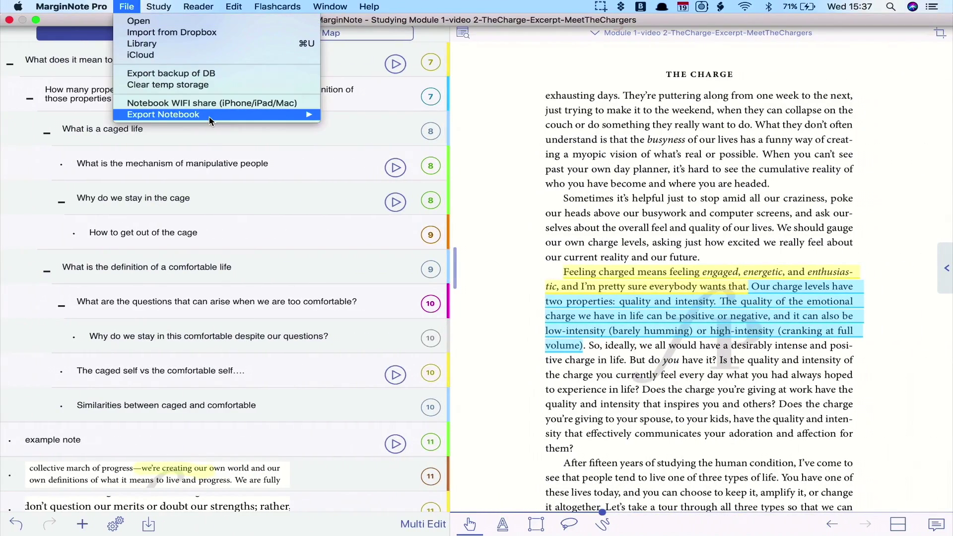
pyautogui.moveTo(209, 117)
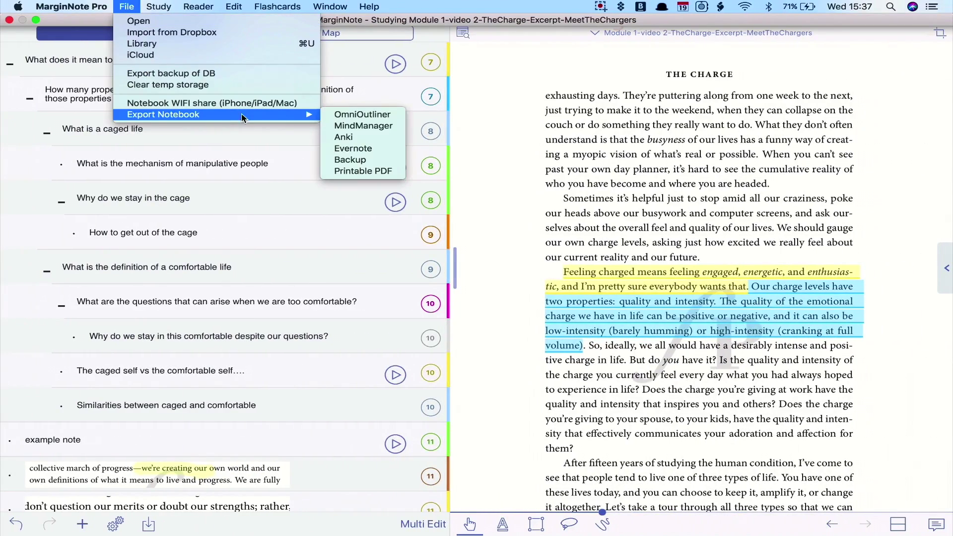
pyautogui.click(350, 141)
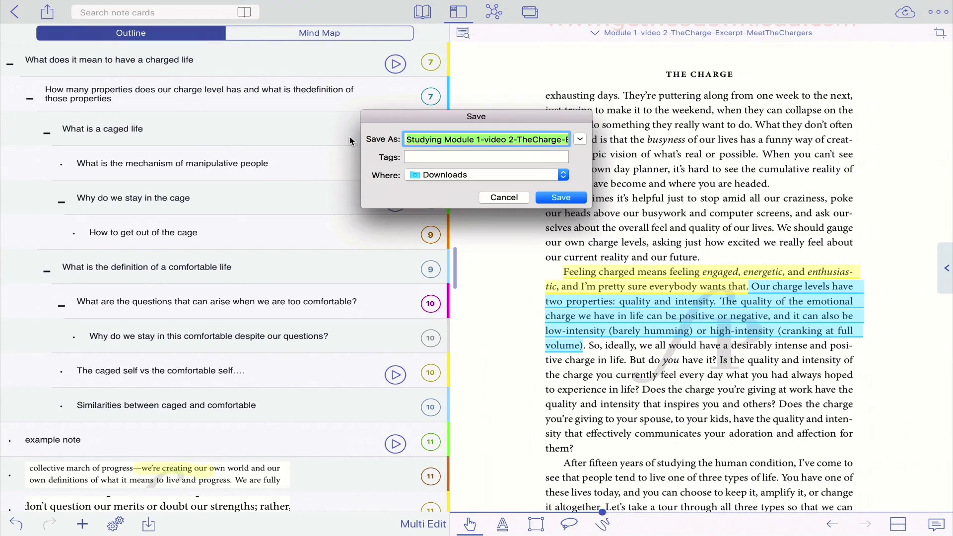
pyautogui.click(576, 200)
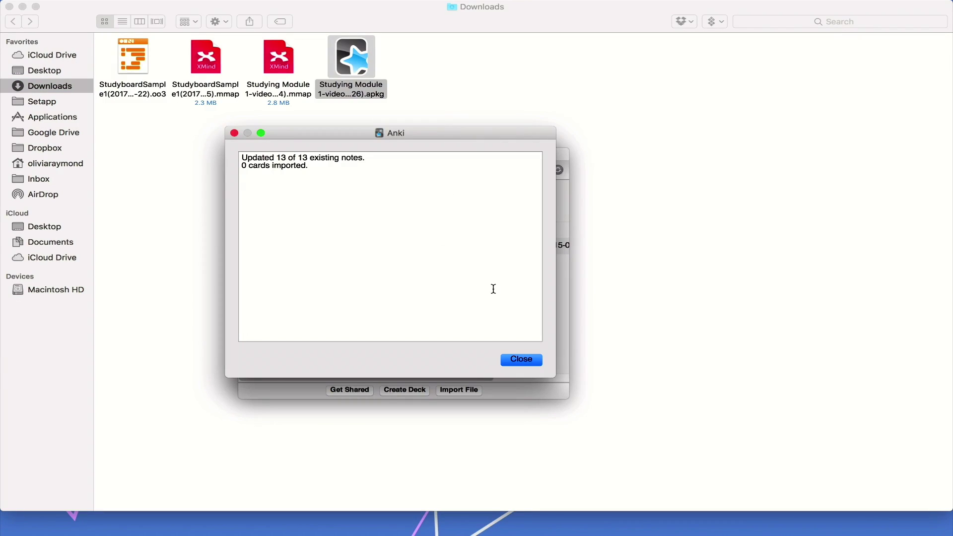
# - Dismiss the import results and study the TheCharge deck, revealing the first card's answer
pyautogui.click(529, 361)
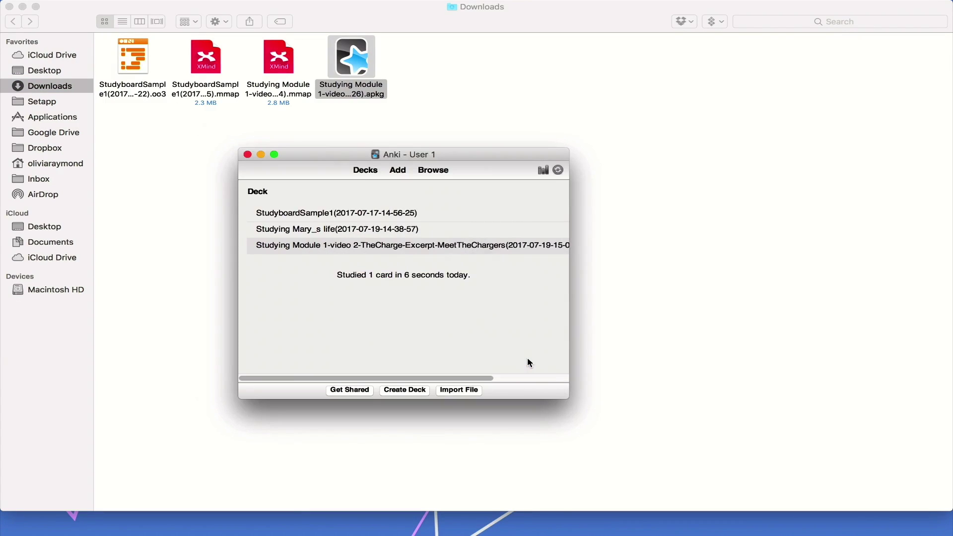
pyautogui.click(376, 246)
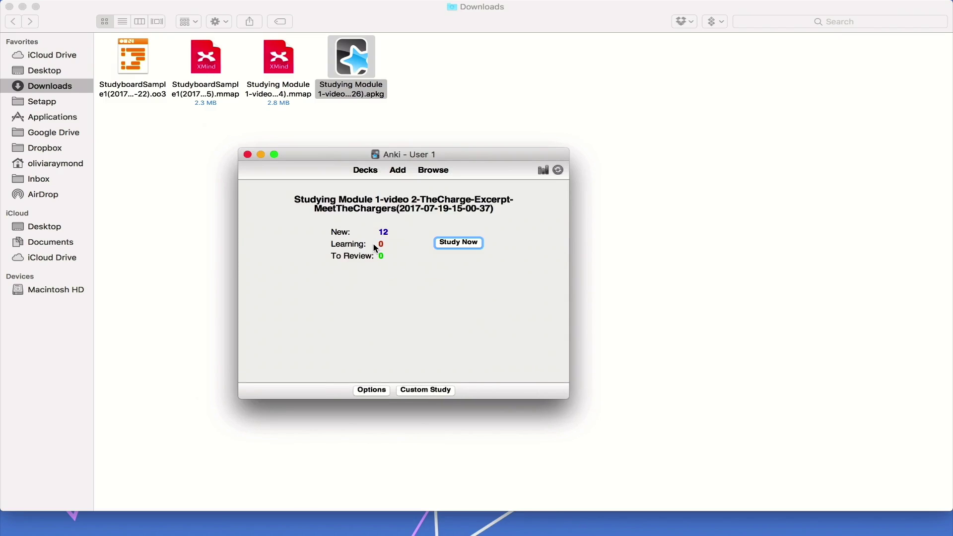
pyautogui.click(465, 244)
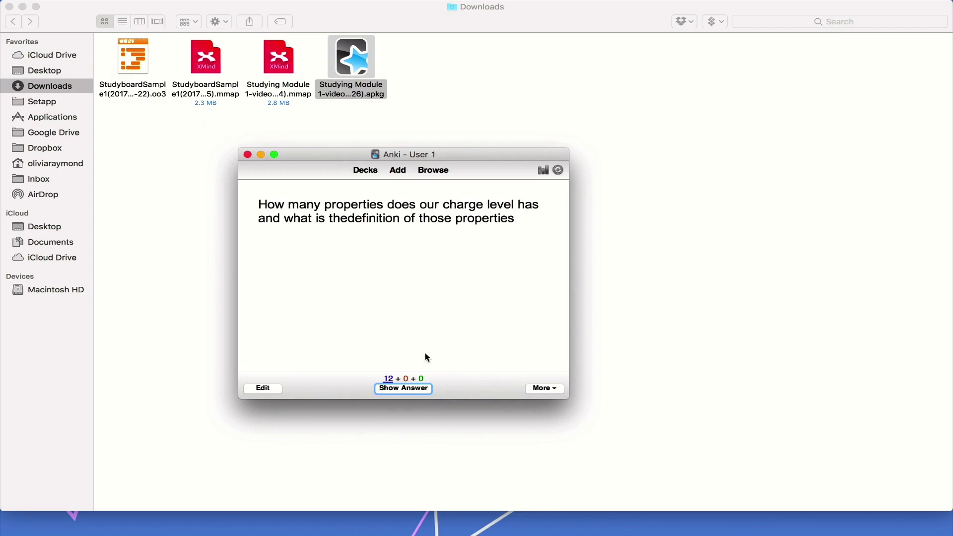
pyautogui.click(419, 390)
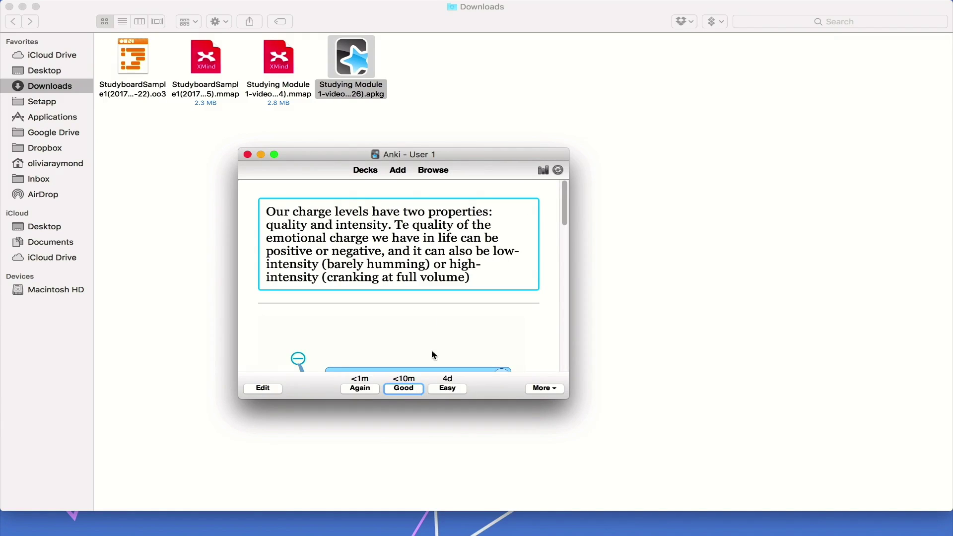
# - Read through the first card's mind-map answer, then quit Anki
pyautogui.scroll(-5, 436, 333)
pyautogui.scroll(-5, 444, 313)
pyautogui.scroll(10, 444, 314)
pyautogui.scroll(-3, 444, 314)
pyautogui.scroll(-5, 444, 314)
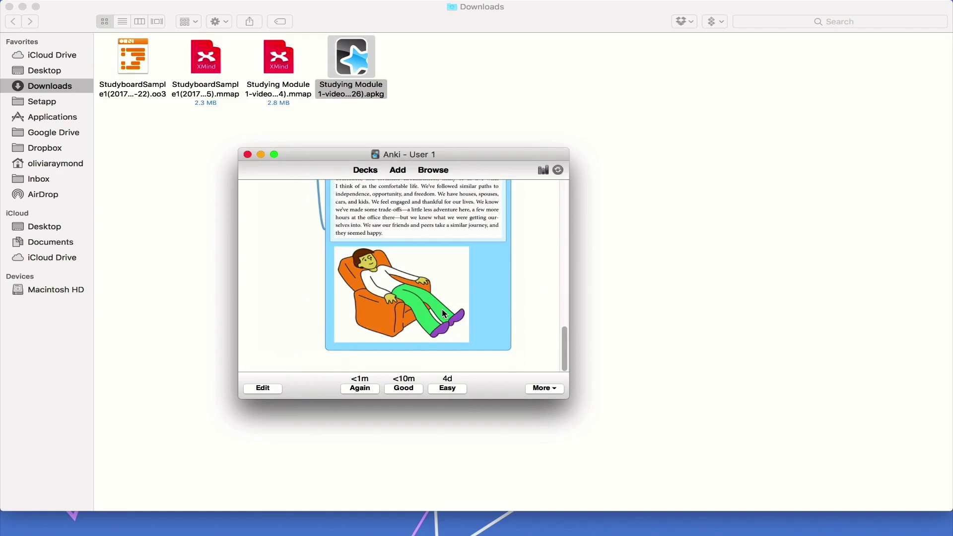
pyautogui.scroll(10, 444, 314)
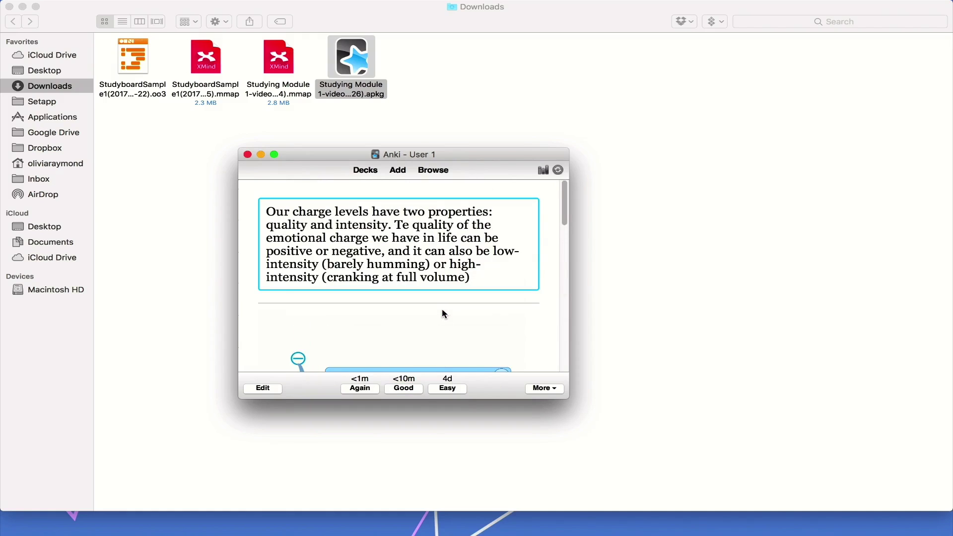
pyautogui.scroll(-8, 443, 313)
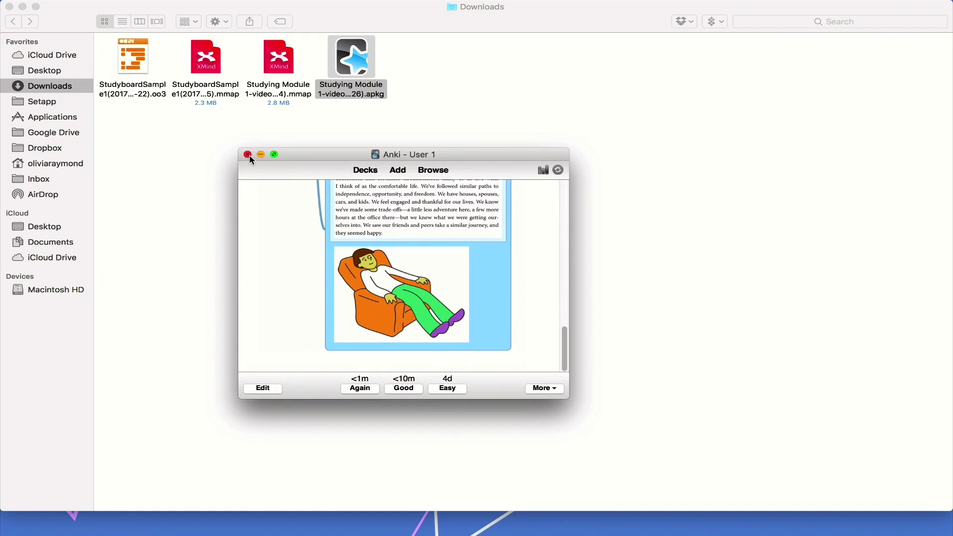
pyautogui.scroll(10, 382, 247)
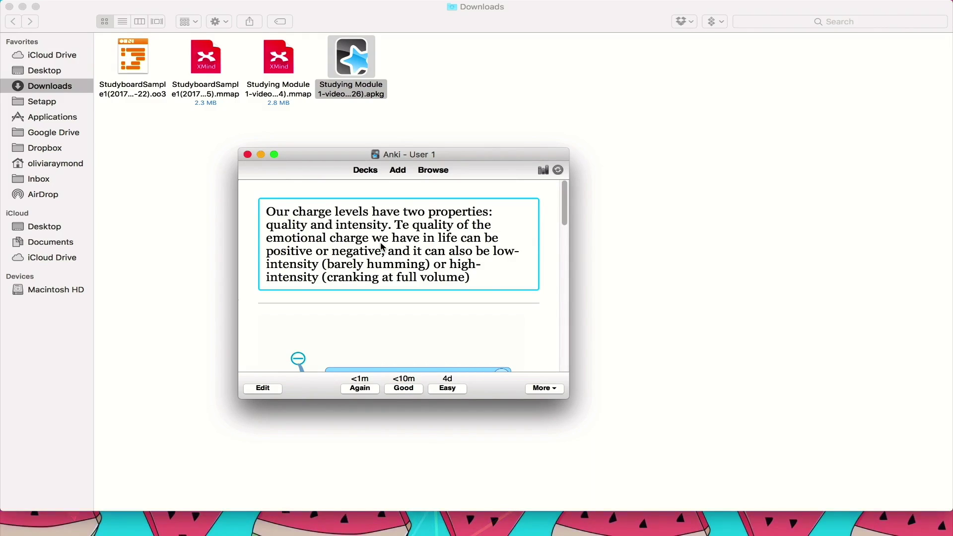
pyautogui.scroll(-8, 382, 246)
pyautogui.scroll(10, 382, 246)
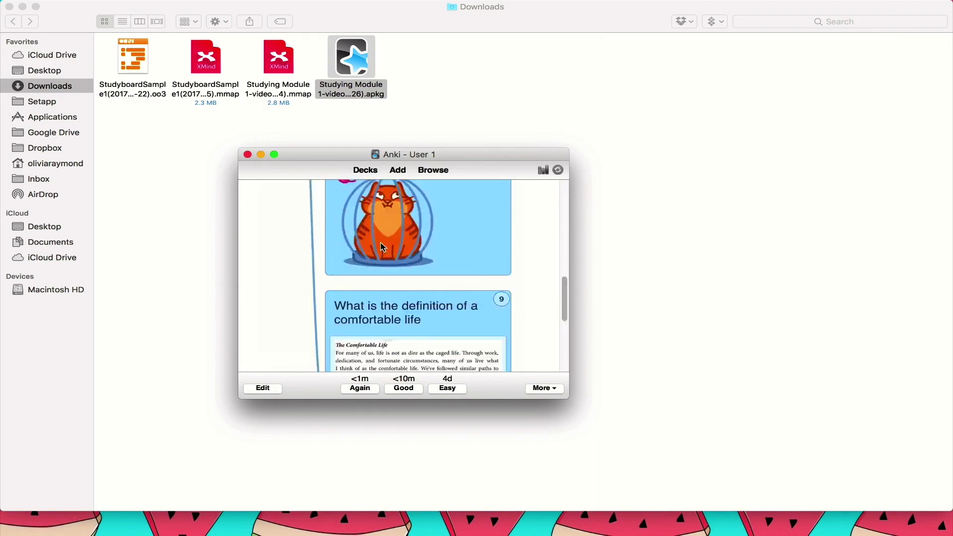
pyautogui.click(247, 154)
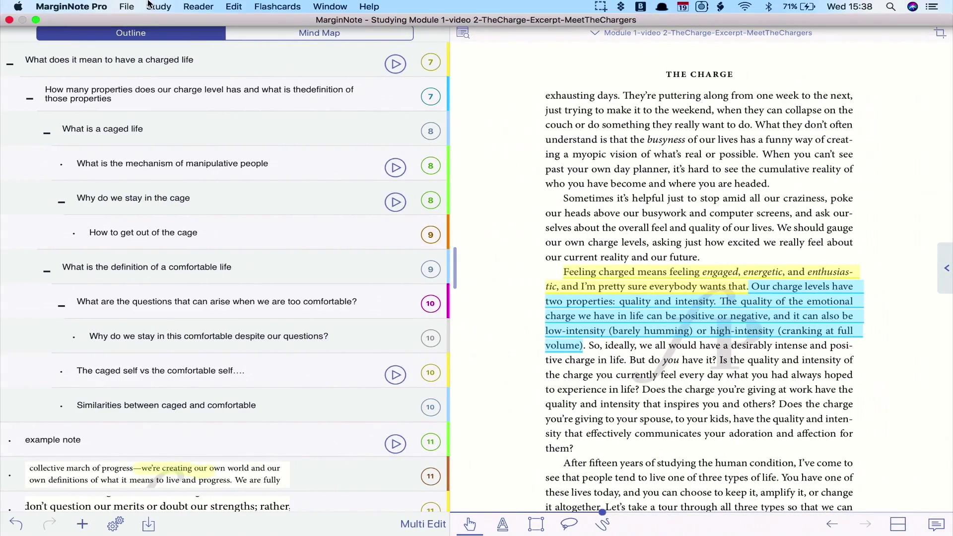
# - Export the notebook to Evernote's Inbox as a new note, excluding the book, in the background
pyautogui.click(124, 6)
pyautogui.moveTo(203, 119)
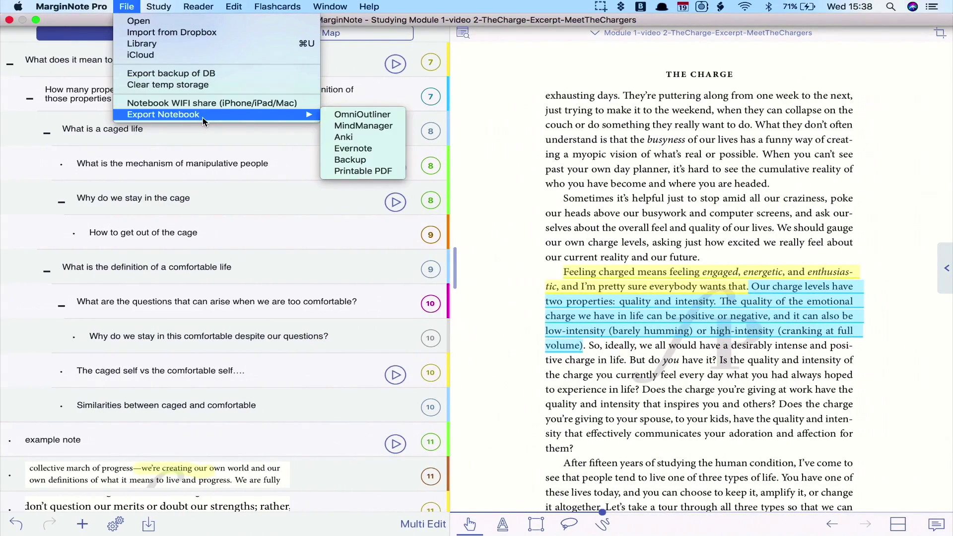
pyautogui.click(368, 150)
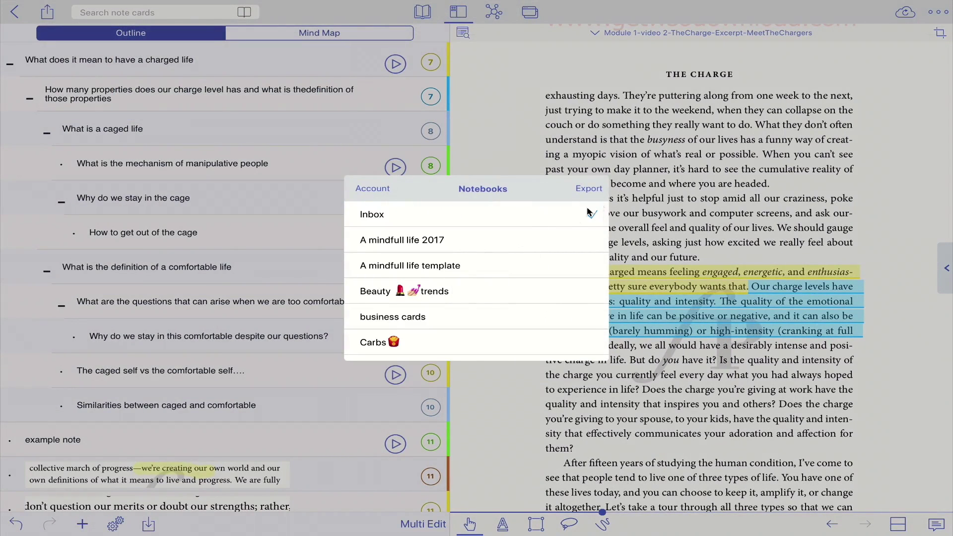
pyautogui.click(589, 189)
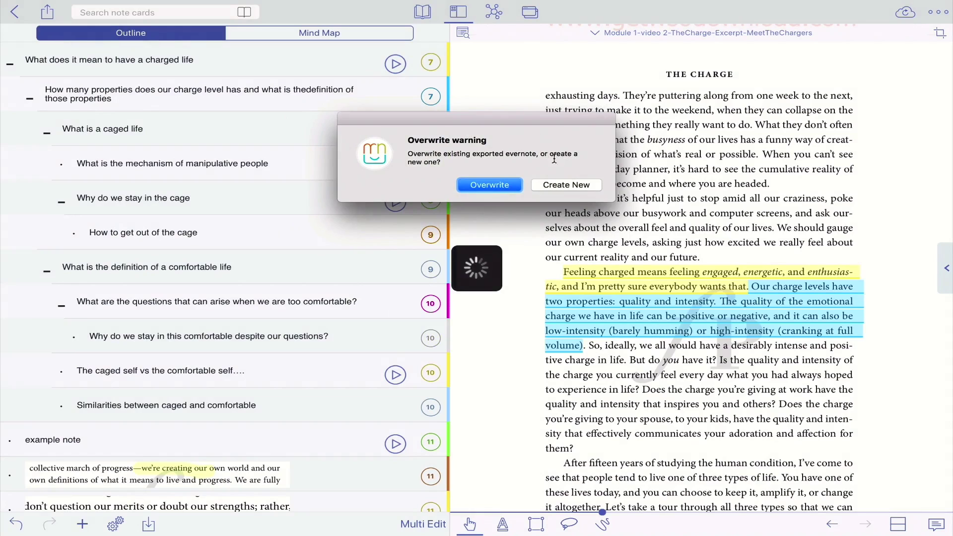
pyautogui.click(571, 188)
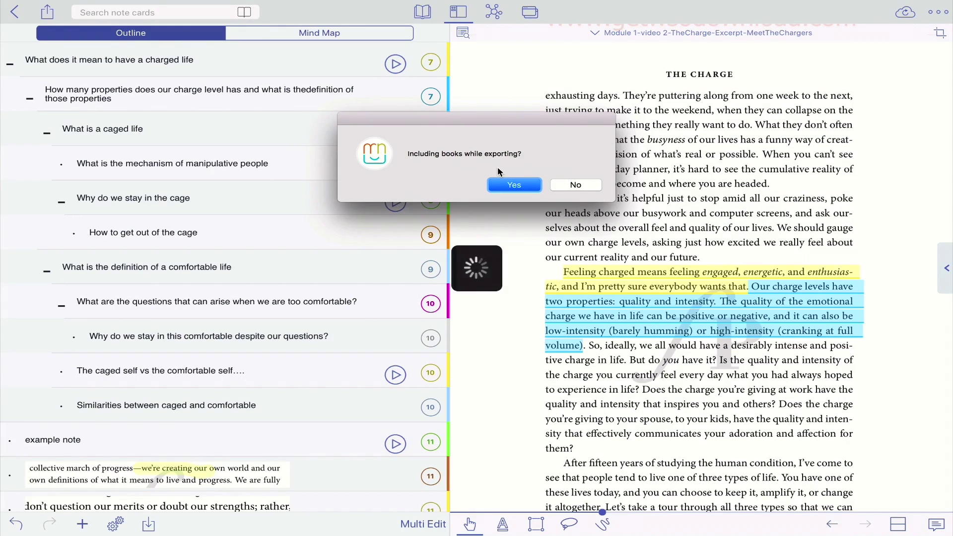
pyautogui.click(578, 186)
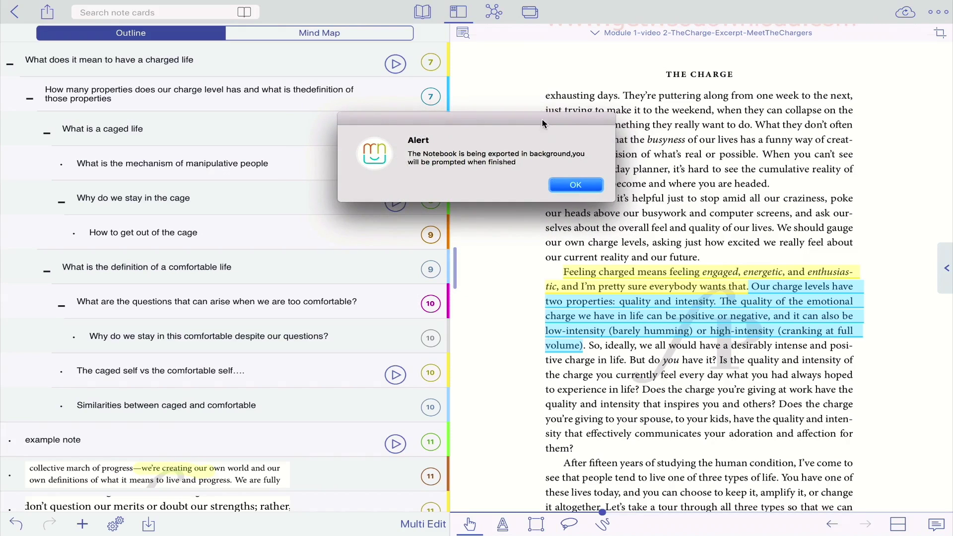
pyautogui.click(581, 185)
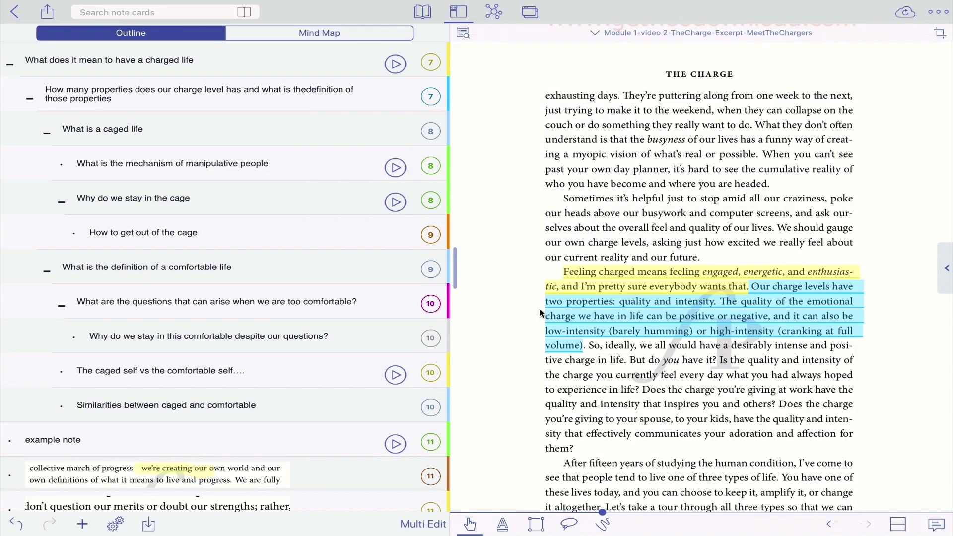
# - Export The Charge notebook as a printable PDF with all toggles kept on, saved to Downloads
pyautogui.moveTo(222, 4)
pyautogui.click(130, 6)
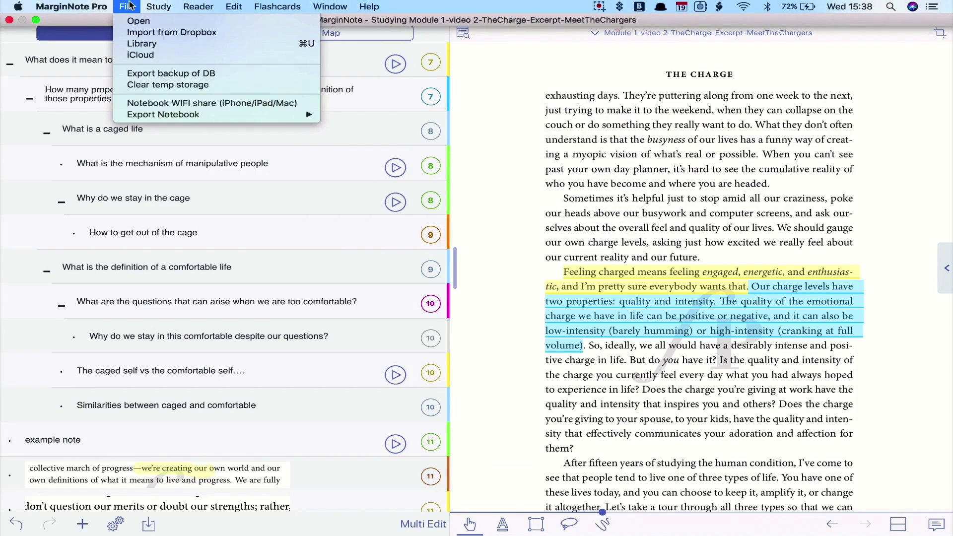
pyautogui.moveTo(215, 117)
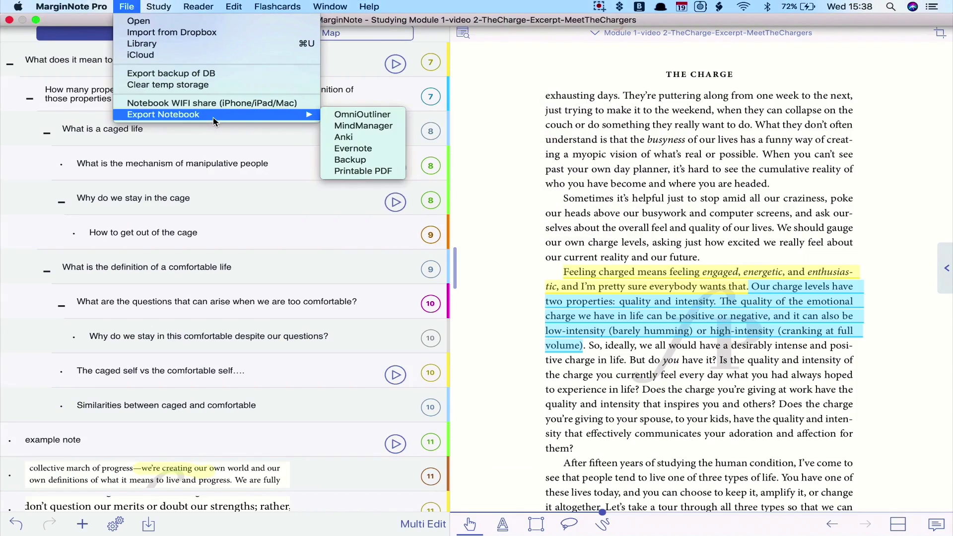
pyautogui.click(393, 171)
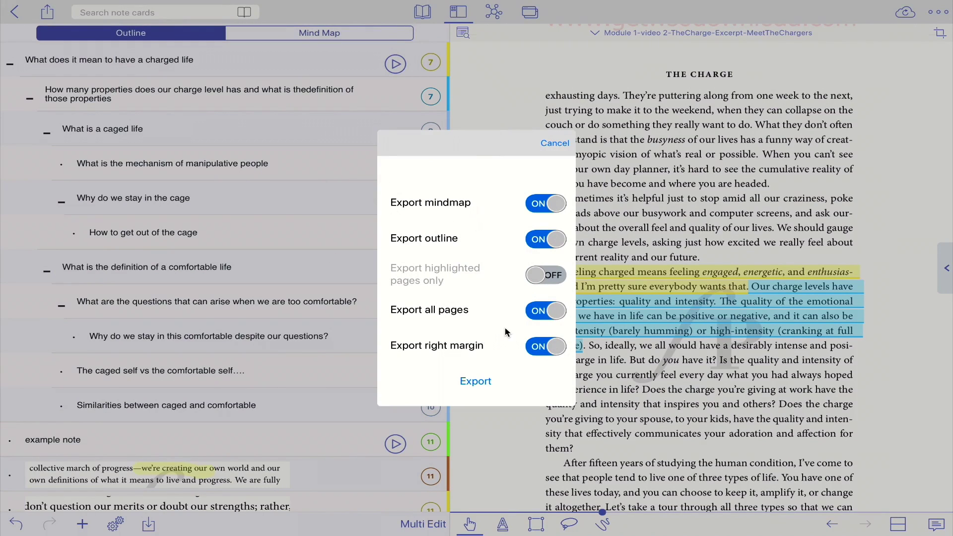
pyautogui.click(475, 381)
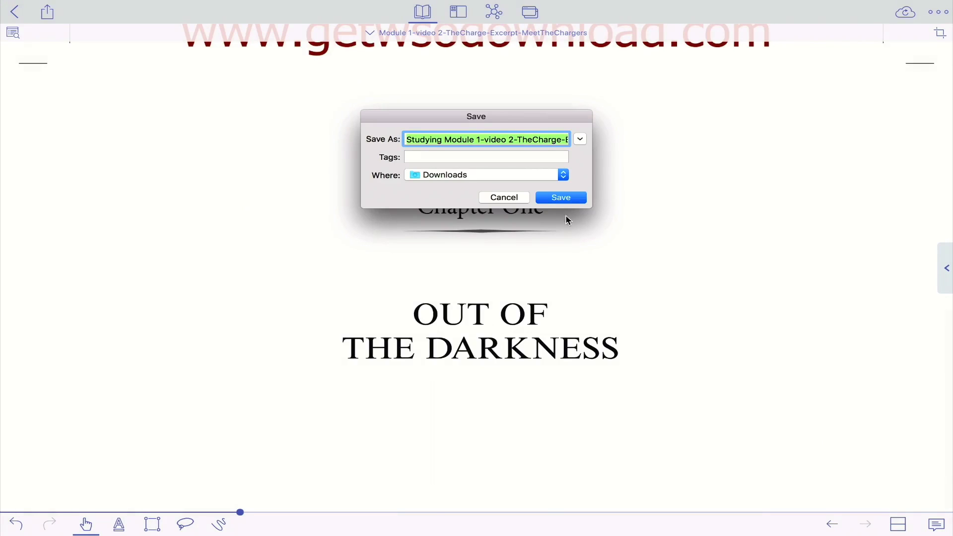
pyautogui.click(573, 197)
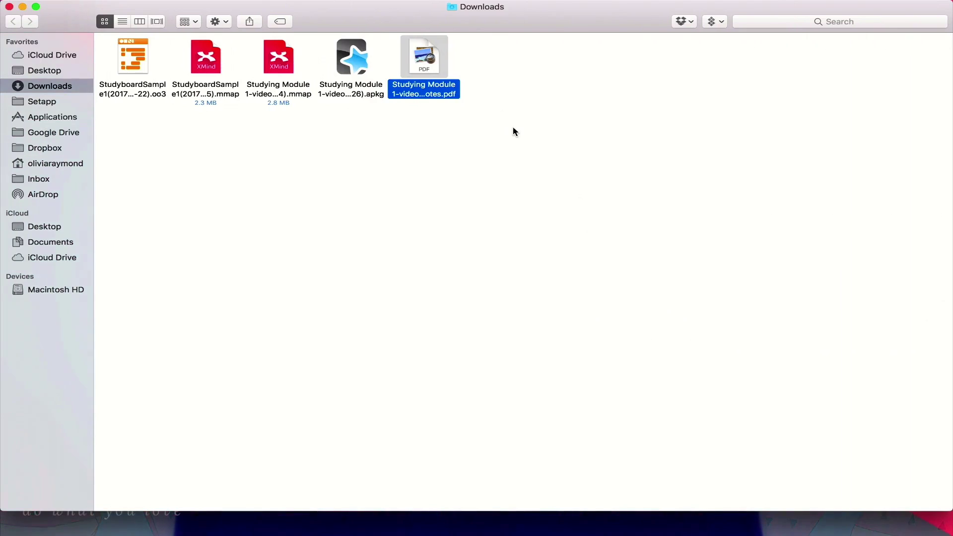
# - Inspect the exported PDF's page 2 outline and page 10 margin notes
pyautogui.moveTo(421, 59)
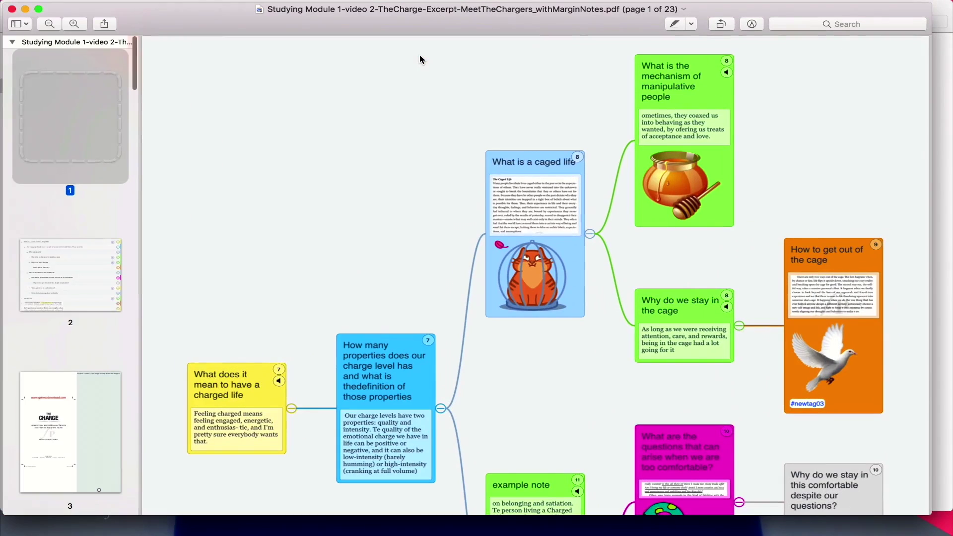
pyautogui.scroll(-10, 585, 320)
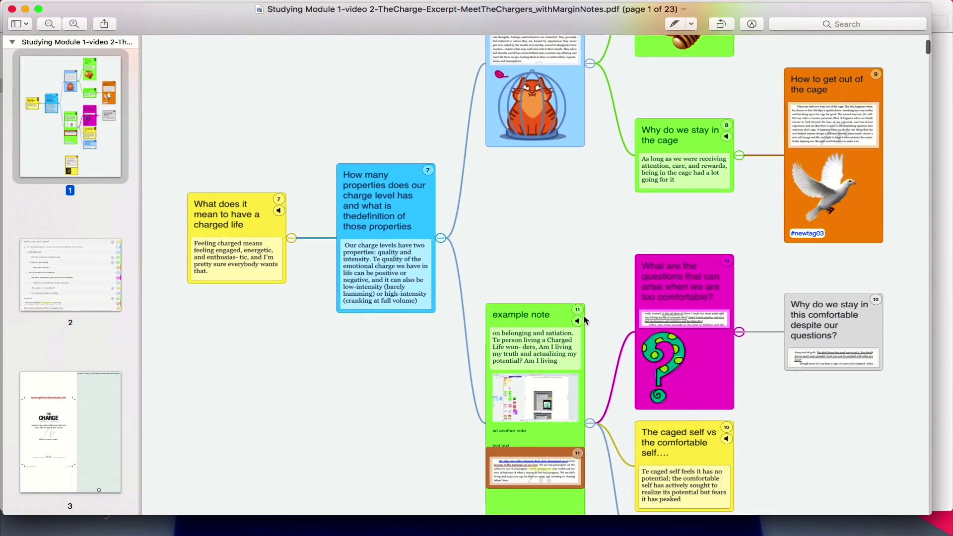
pyautogui.click(38, 270)
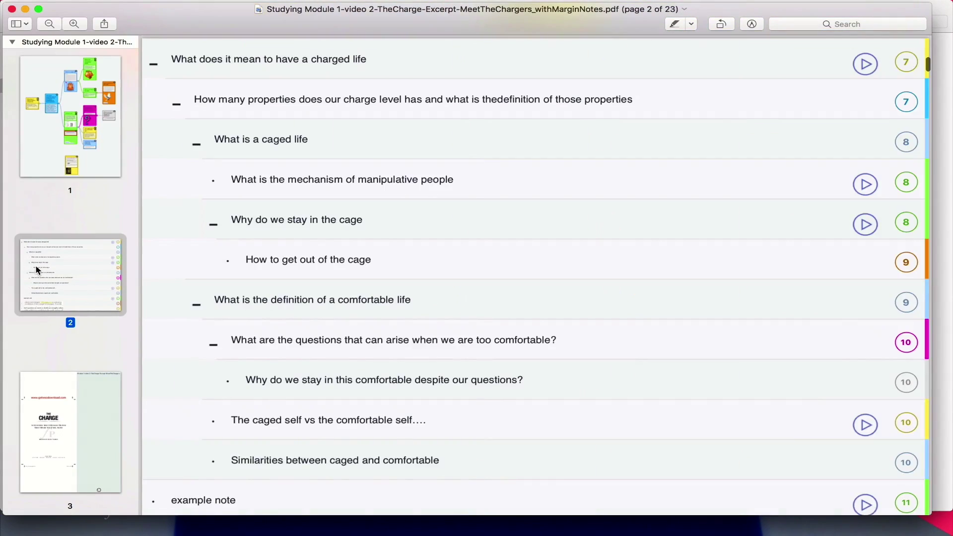
pyautogui.scroll(-3, 553, 323)
pyautogui.scroll(-20, 75, 401)
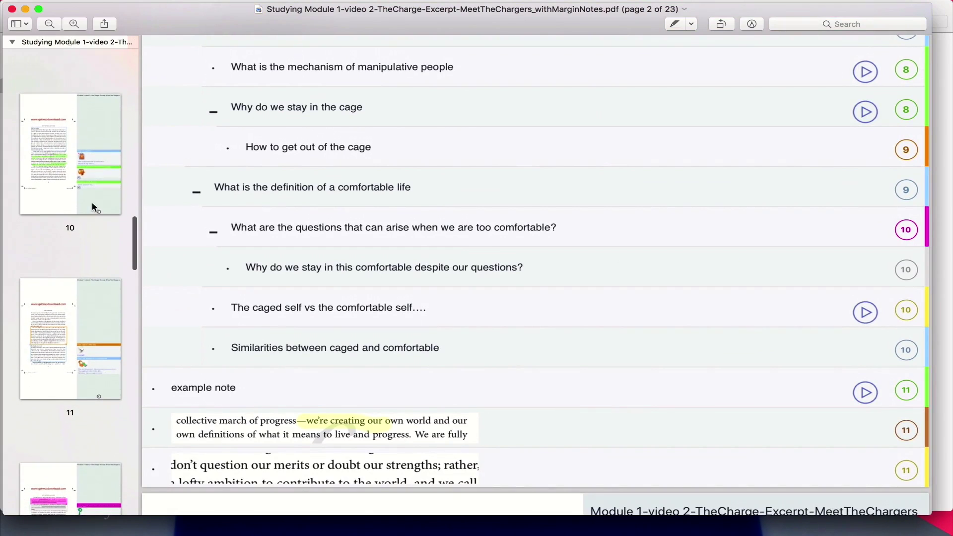
pyautogui.click(91, 203)
# - Check page 13 of the exported PDF, then close it in Preview
pyautogui.scroll(-6, 632, 338)
pyautogui.scroll(-3, 632, 339)
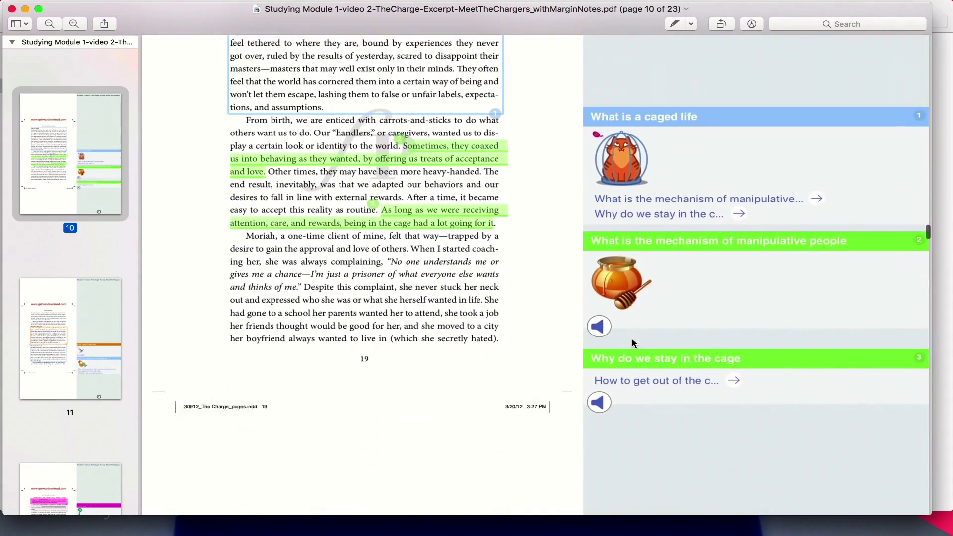
pyautogui.scroll(-8, 78, 396)
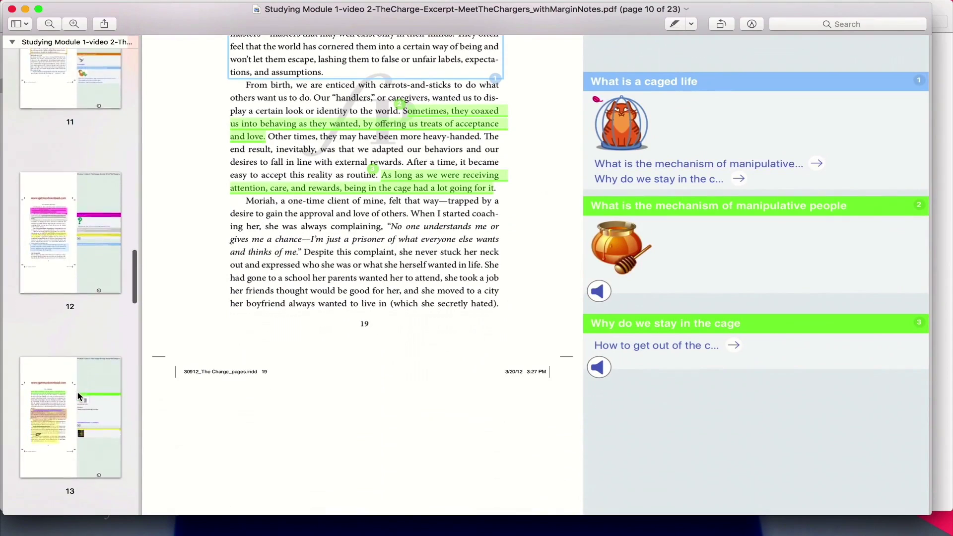
pyautogui.click(78, 270)
pyautogui.scroll(-7, 527, 351)
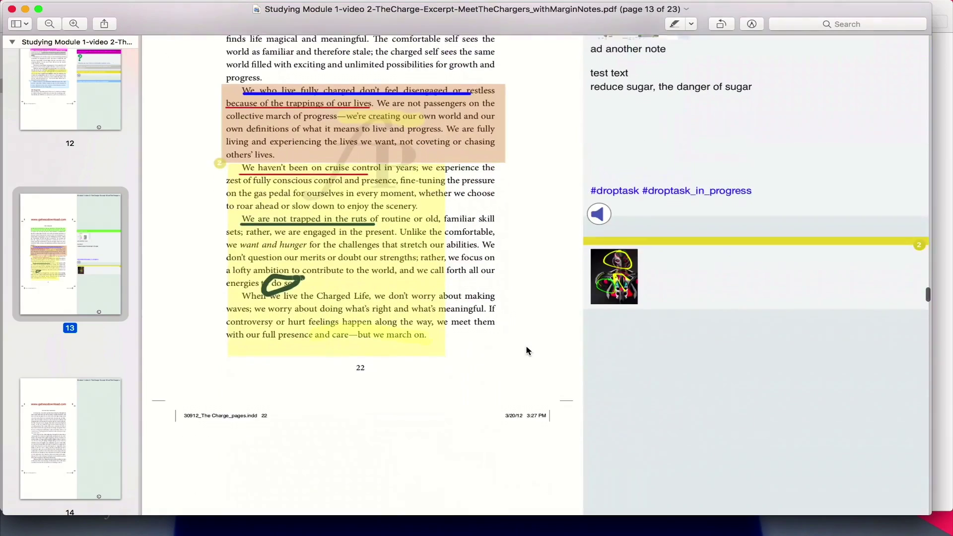
pyautogui.scroll(3, 527, 351)
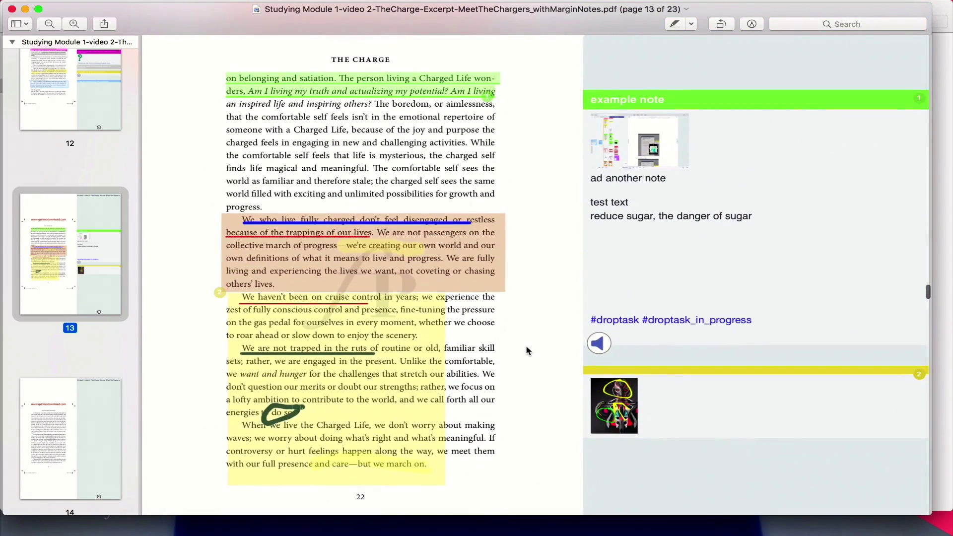
pyautogui.scroll(-2, 527, 351)
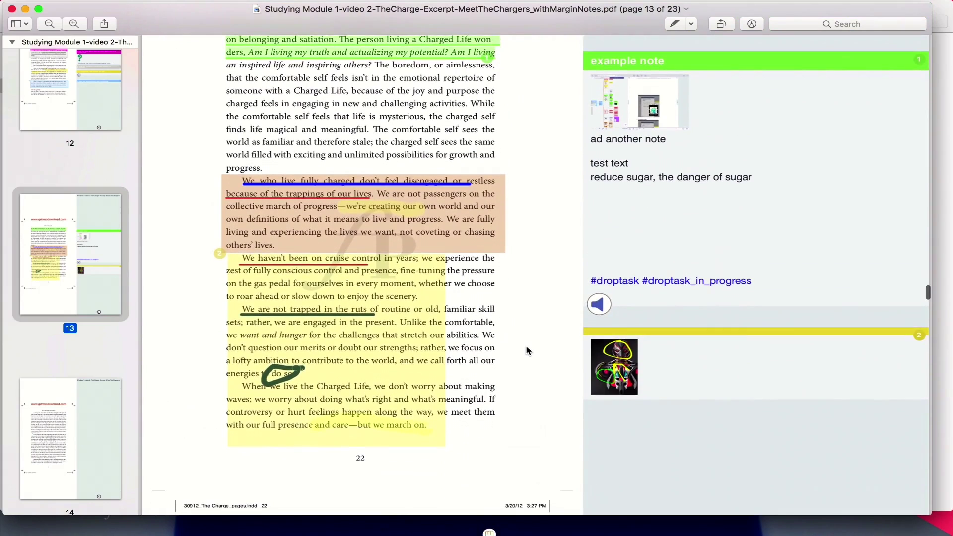
pyautogui.click(12, 9)
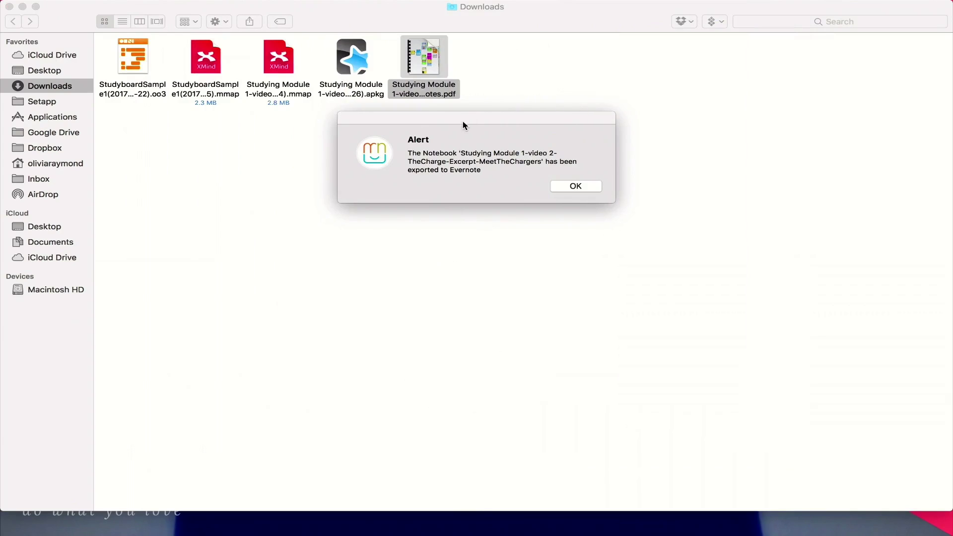
# - Dismiss the export alert, return to the Finder desktop, and launch Evernote from the Dock
pyautogui.click(570, 188)
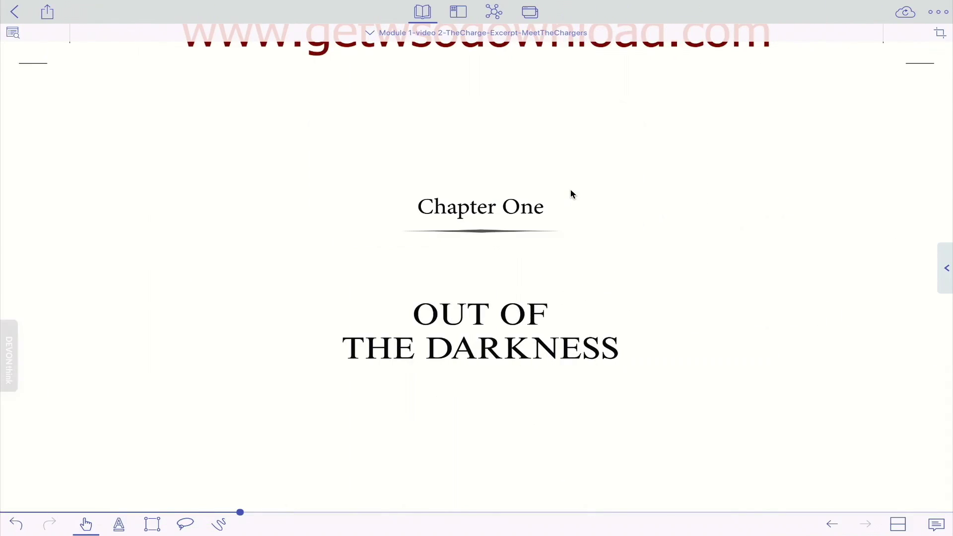
pyautogui.hotkey('ctrl', 'Right')
pyautogui.hotkey('ctrl', 'Left')
pyautogui.hotkey('ctrl', 'Left')
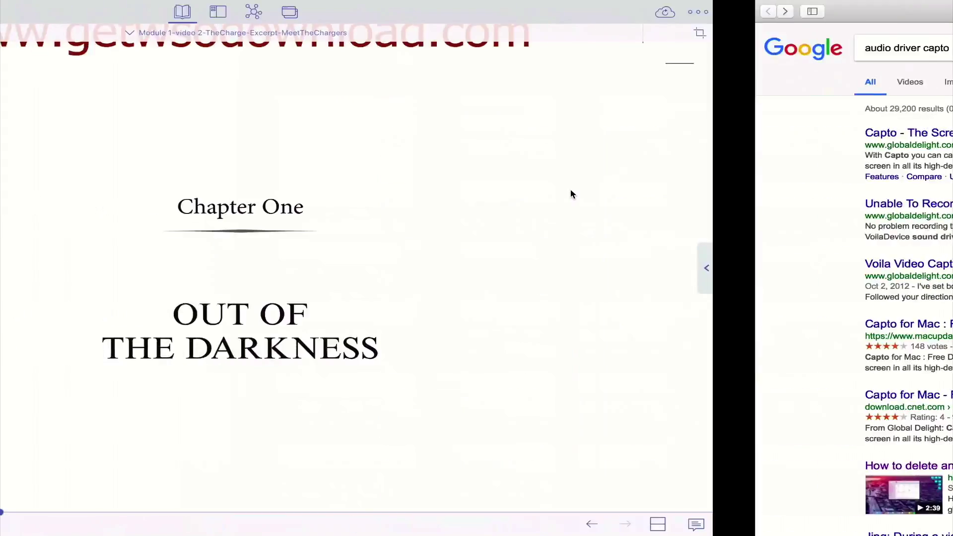
pyautogui.moveTo(640, 529)
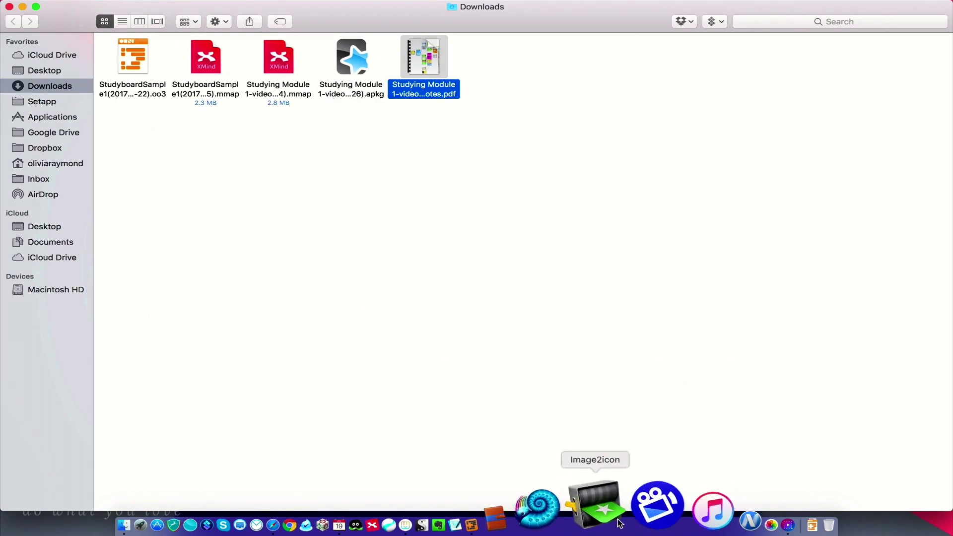
pyautogui.click(527, 524)
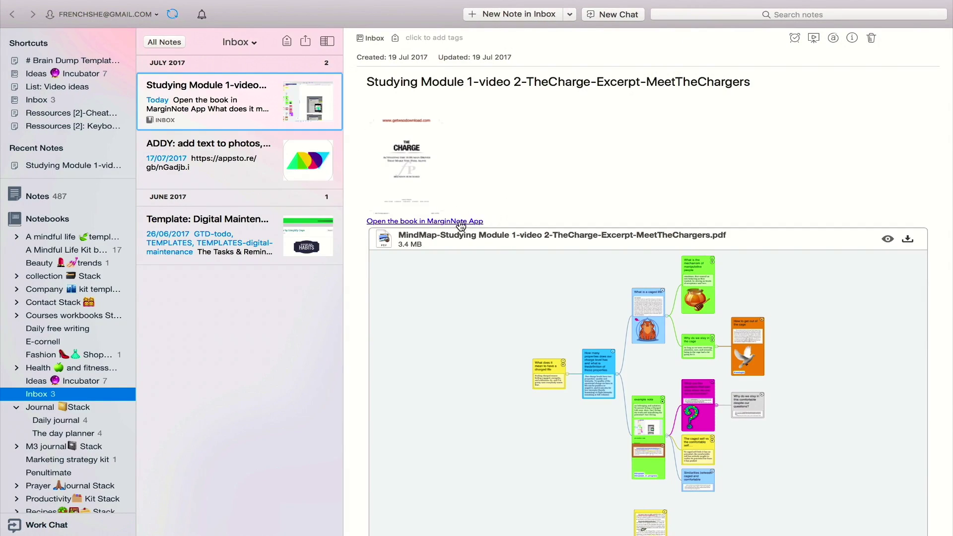
pyautogui.scroll(-10, 700, 357)
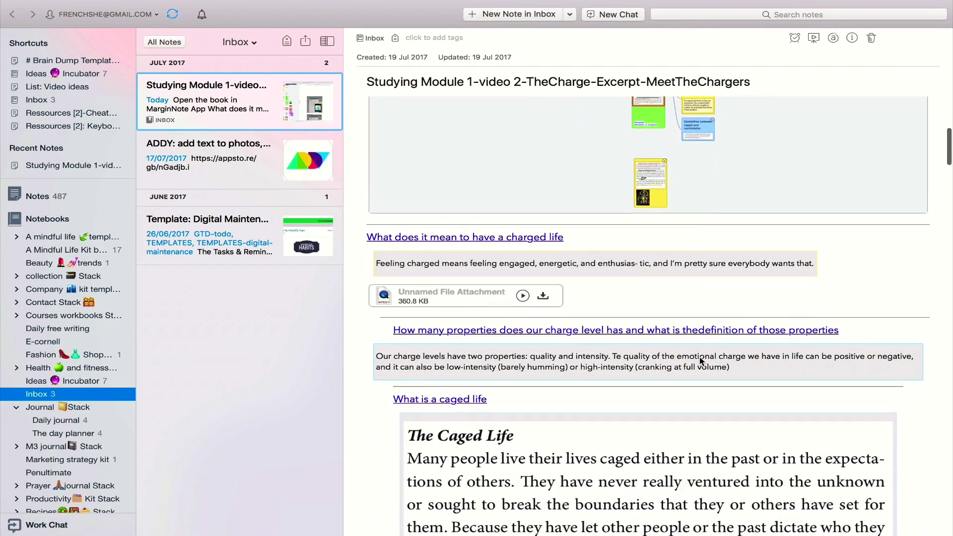
pyautogui.scroll(4, 701, 359)
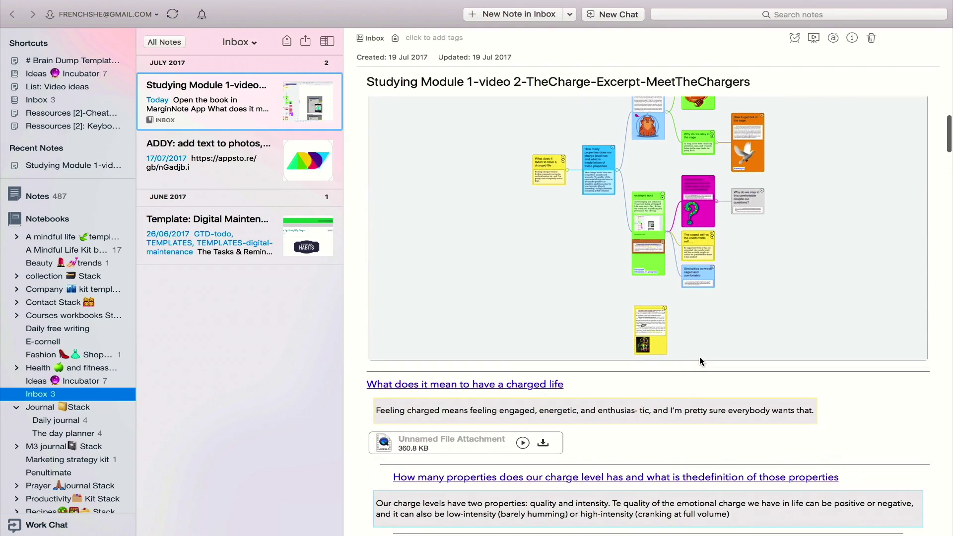
pyautogui.scroll(-4, 698, 442)
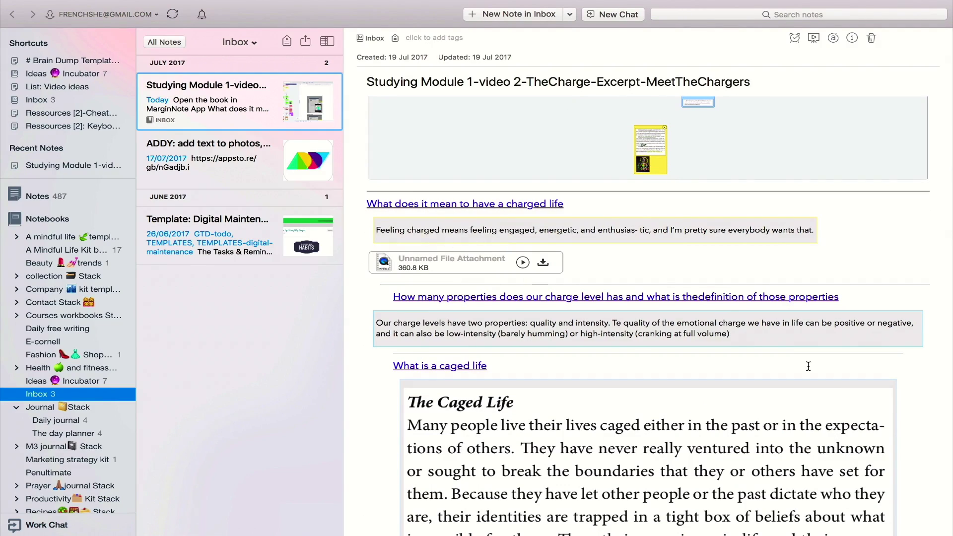
pyautogui.scroll(-20, 807, 367)
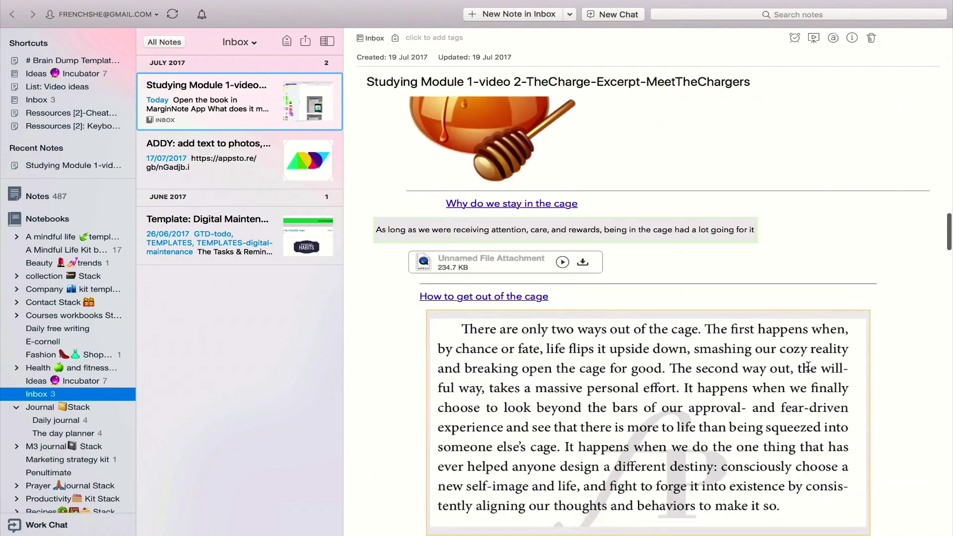
pyautogui.scroll(-20, 807, 366)
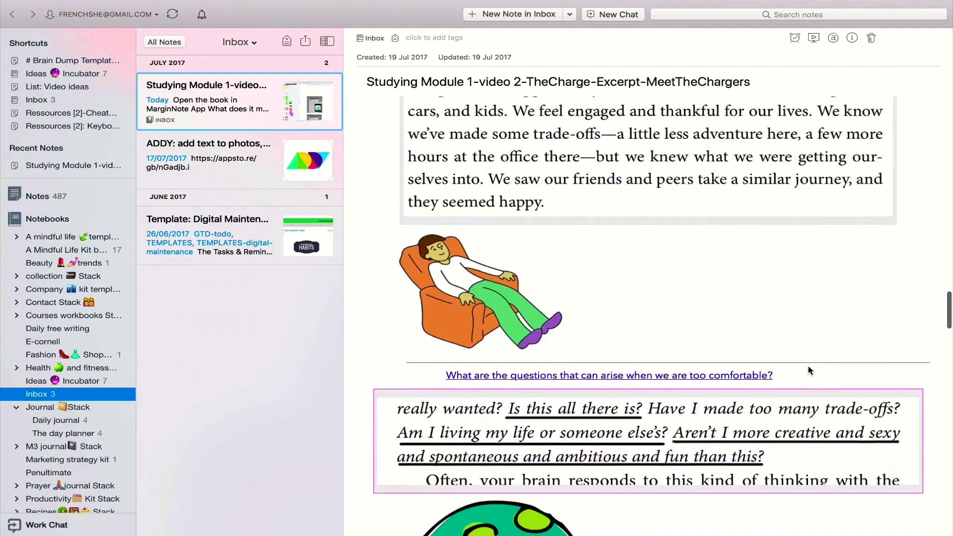
pyautogui.scroll(-20, 808, 371)
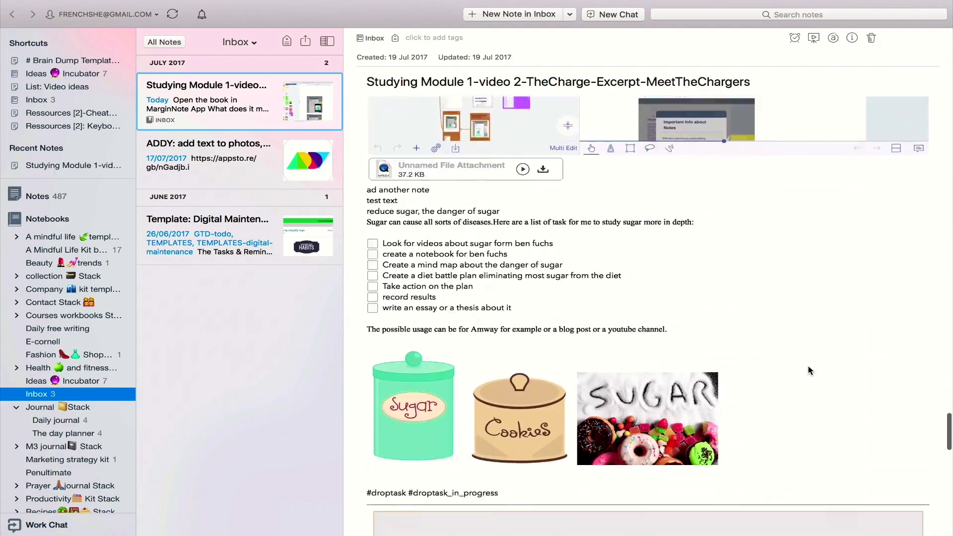
pyautogui.scroll(-3, 808, 371)
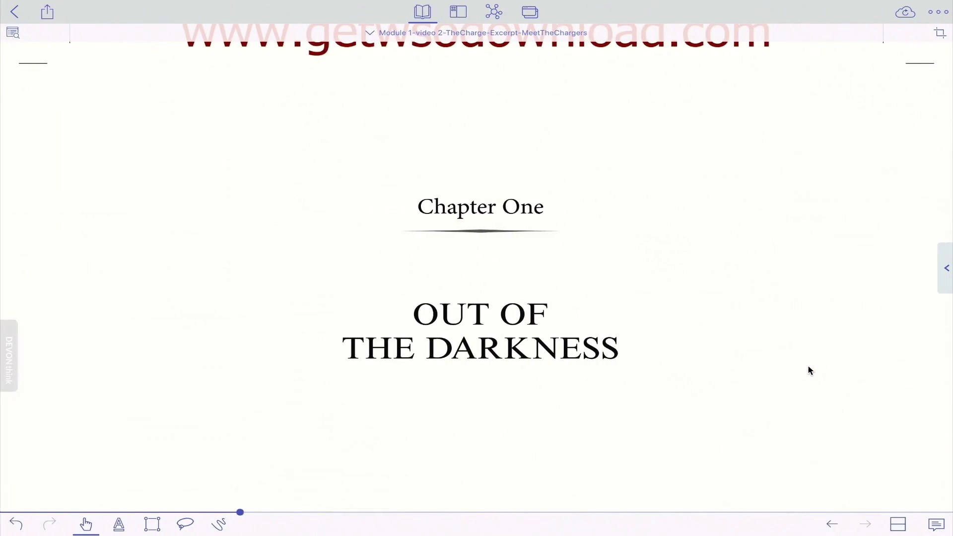
# - Show the outline beside the book and open the Flashcards (Q&A) popover with tag, book and colour filters
pyautogui.click(458, 13)
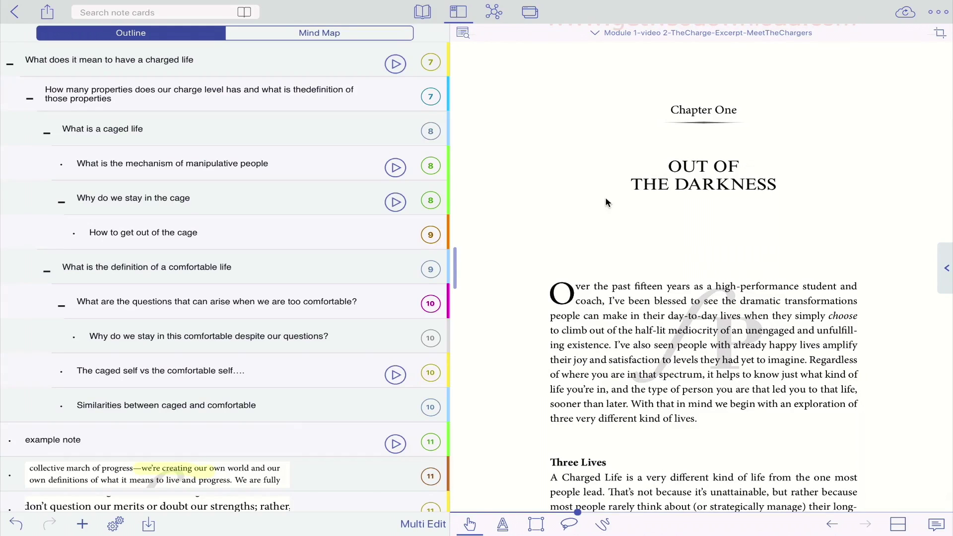
pyautogui.click(529, 12)
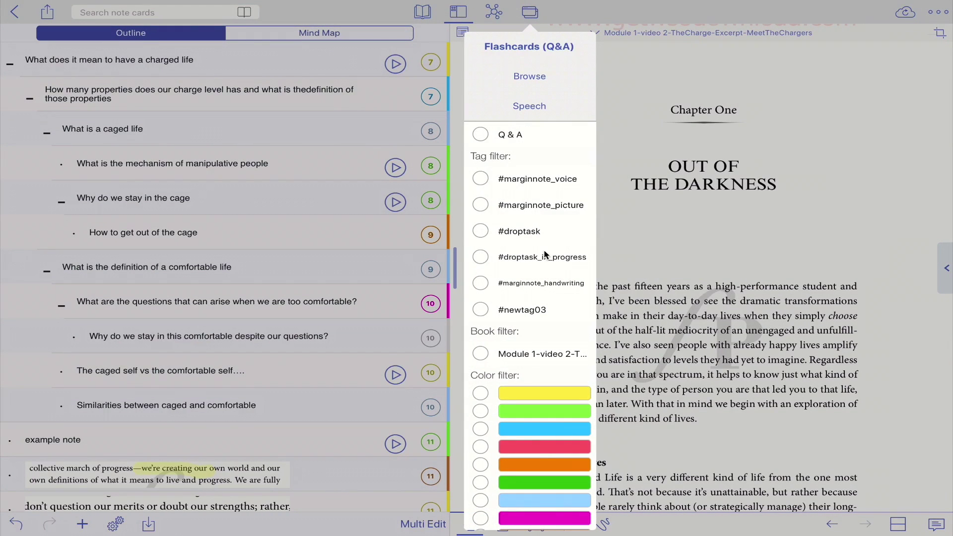
pyautogui.scroll(-3, 544, 253)
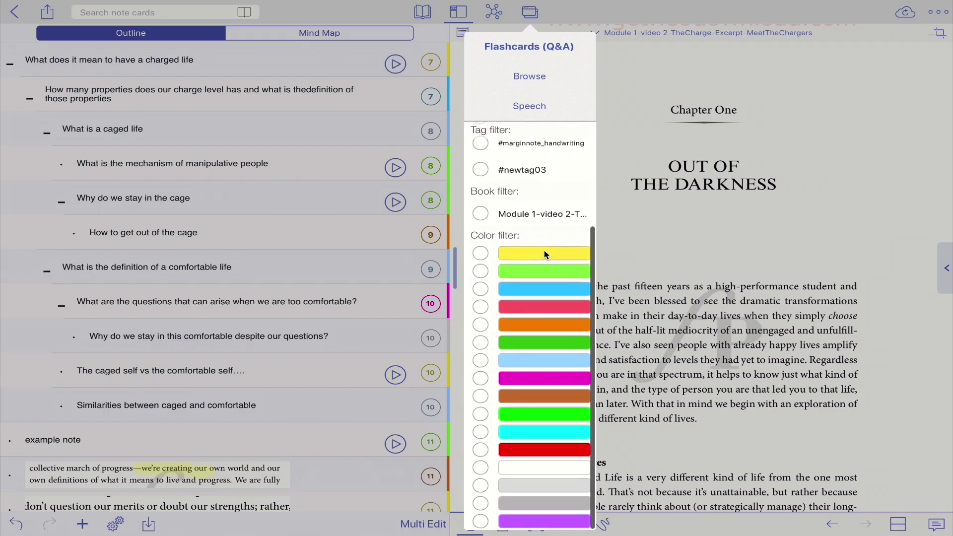
pyautogui.scroll(5, 544, 254)
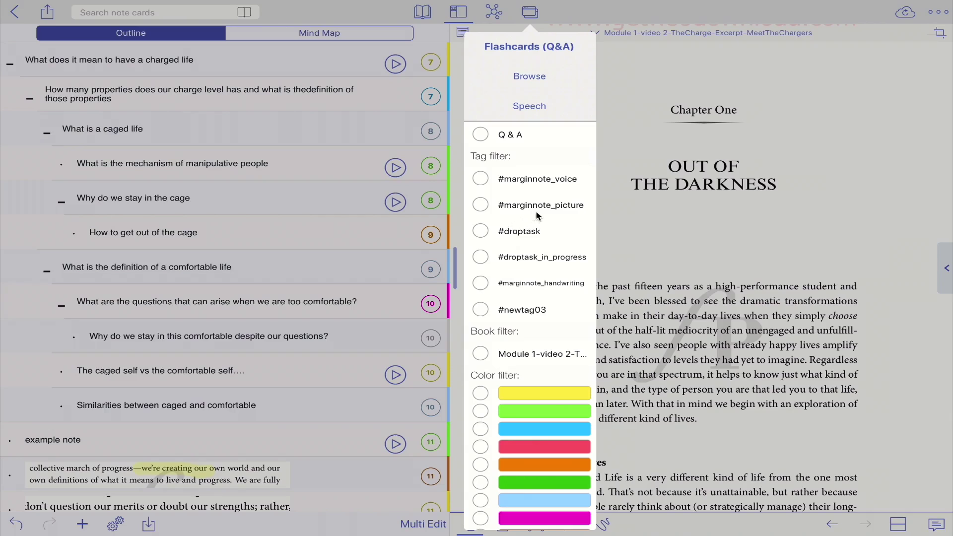
pyautogui.click(481, 205)
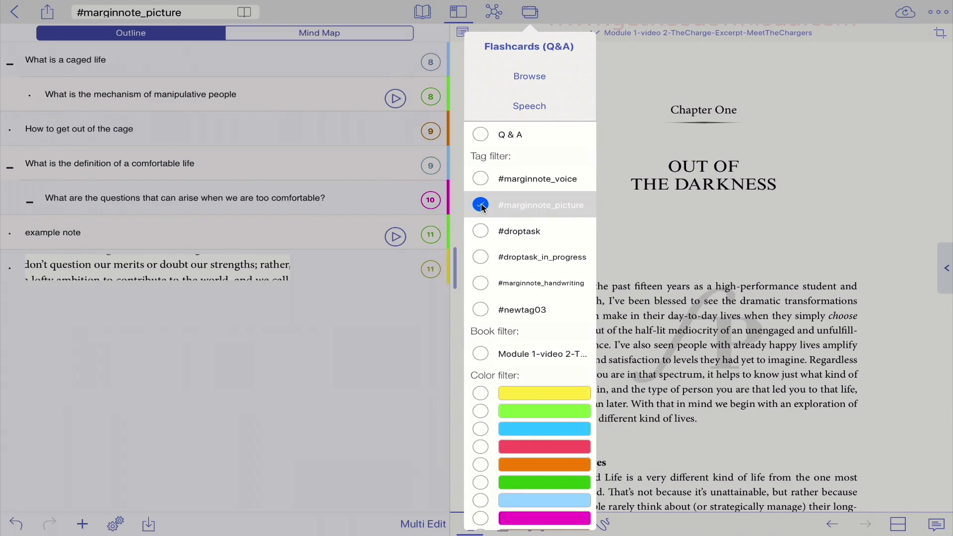
pyautogui.click(481, 205)
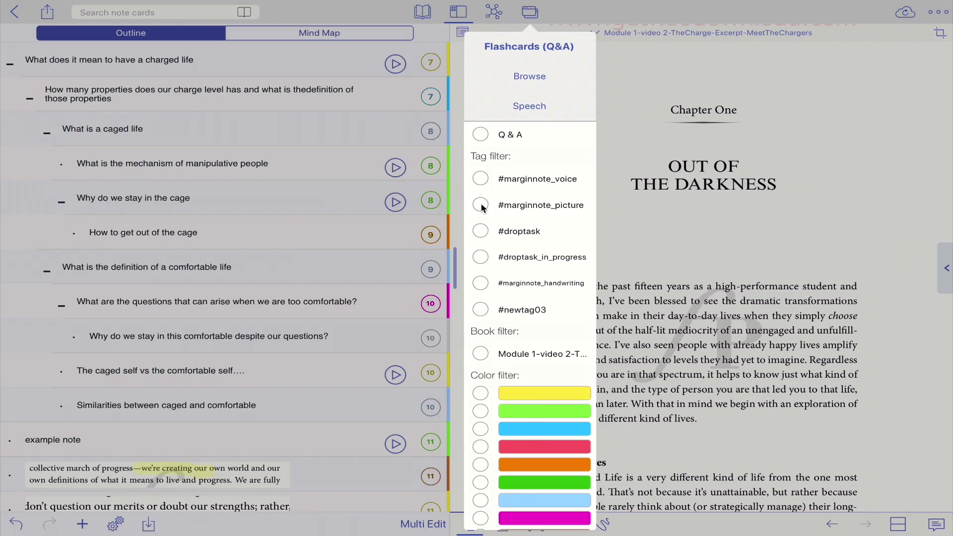
pyautogui.click(480, 393)
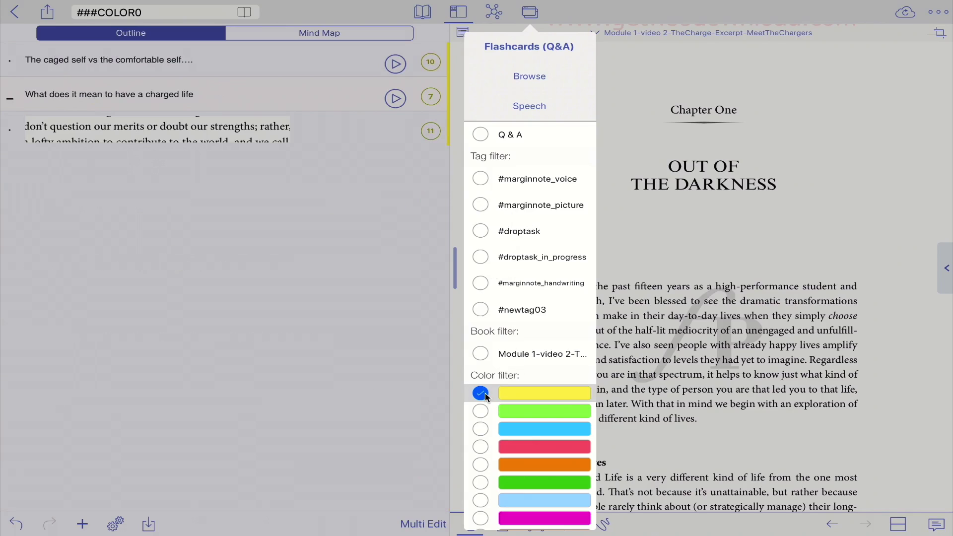
pyautogui.click(485, 393)
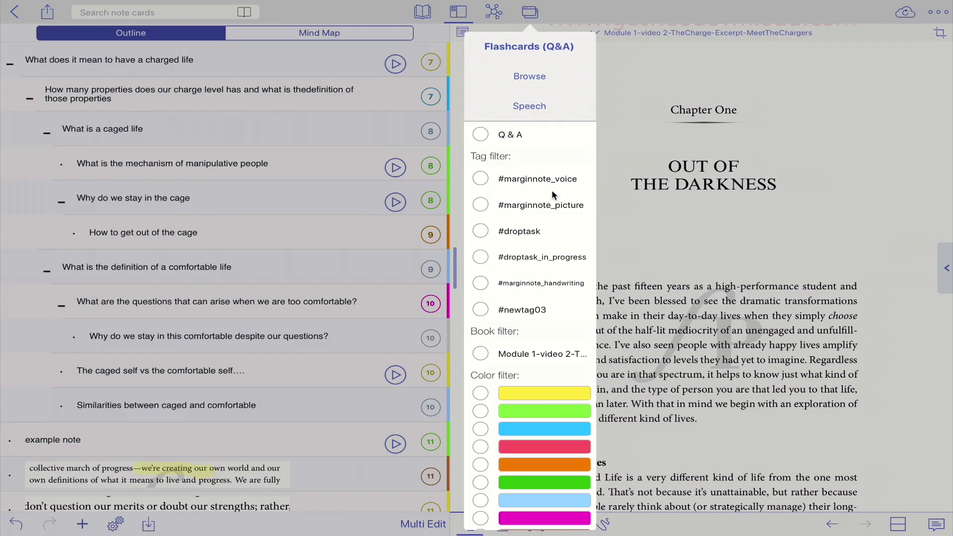
pyautogui.scroll(-3, 533, 271)
pyautogui.scroll(3, 532, 272)
pyautogui.click(539, 47)
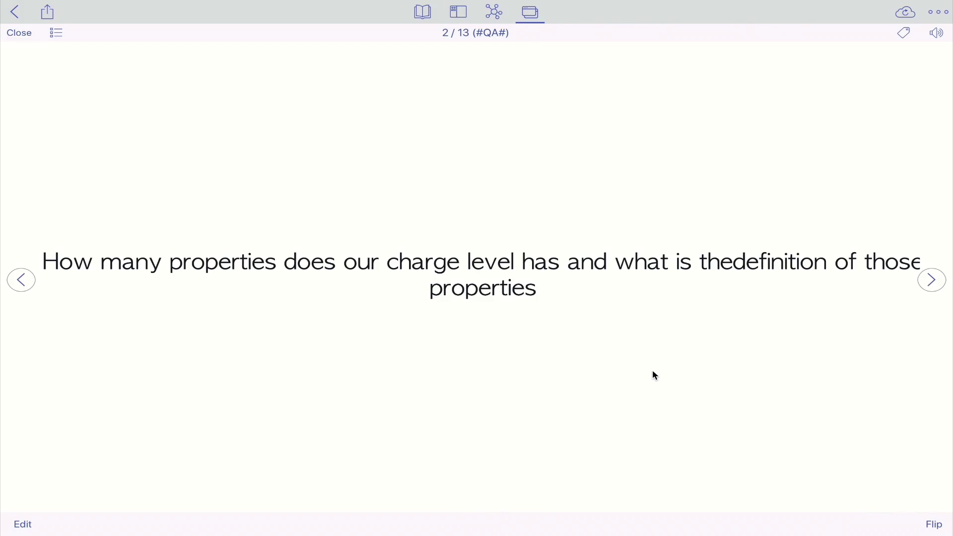
# - Reveal card 1's answer, advance to the 'caged life' card, read its answer, then flip back
pyautogui.click(653, 370)
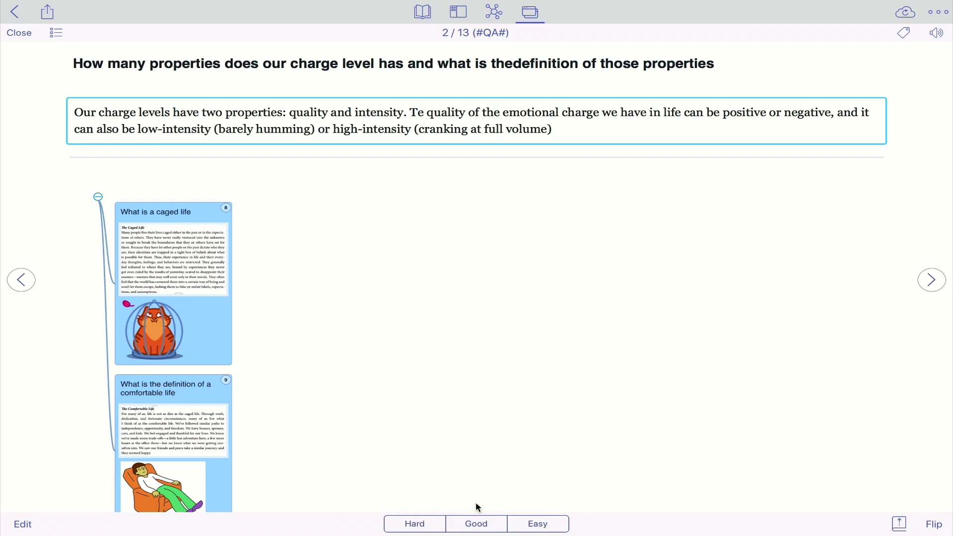
pyautogui.click(932, 281)
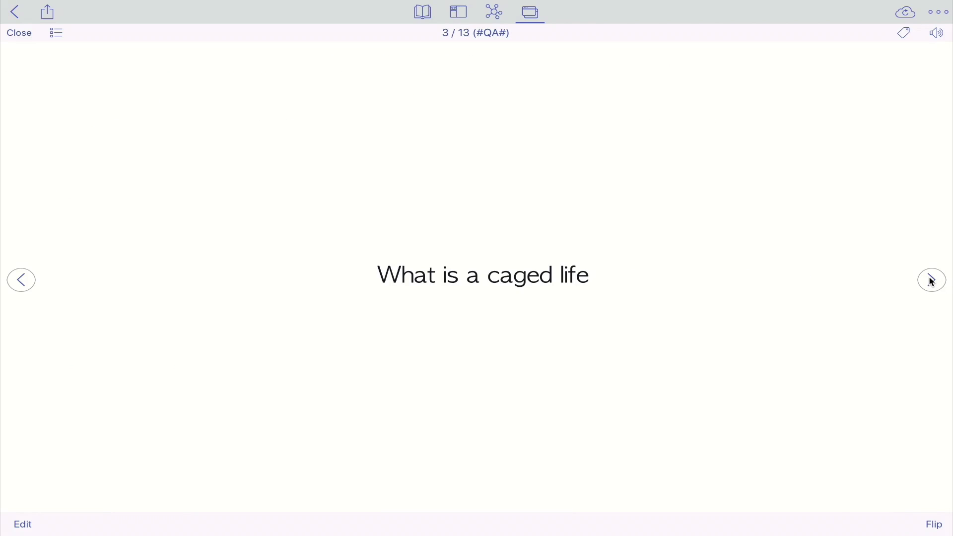
pyautogui.click(932, 282)
pyautogui.scroll(-5, 770, 425)
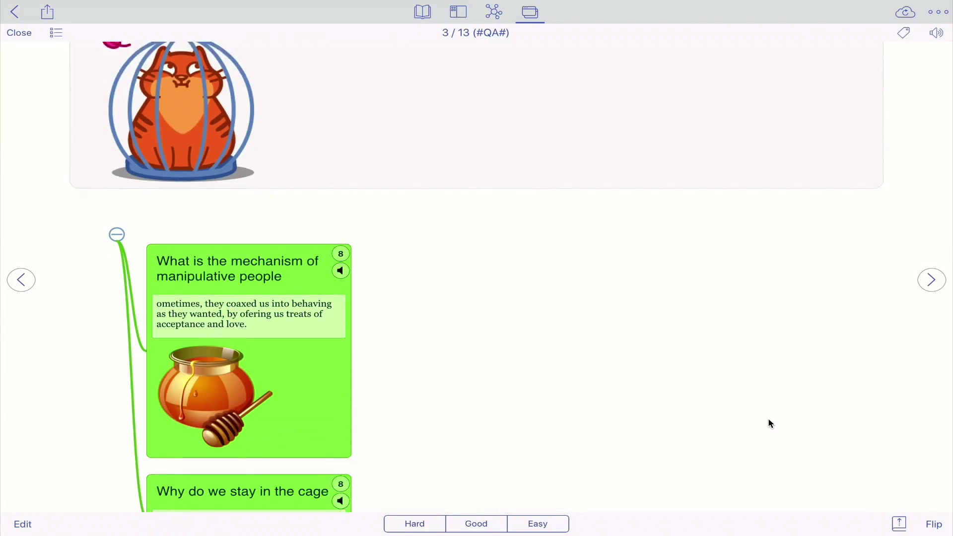
pyautogui.scroll(-2, 771, 424)
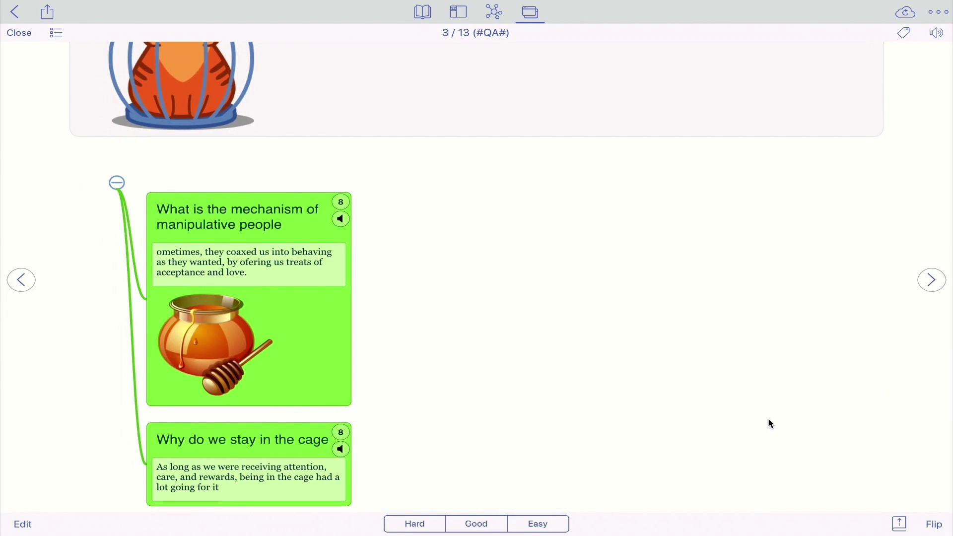
pyautogui.click(534, 14)
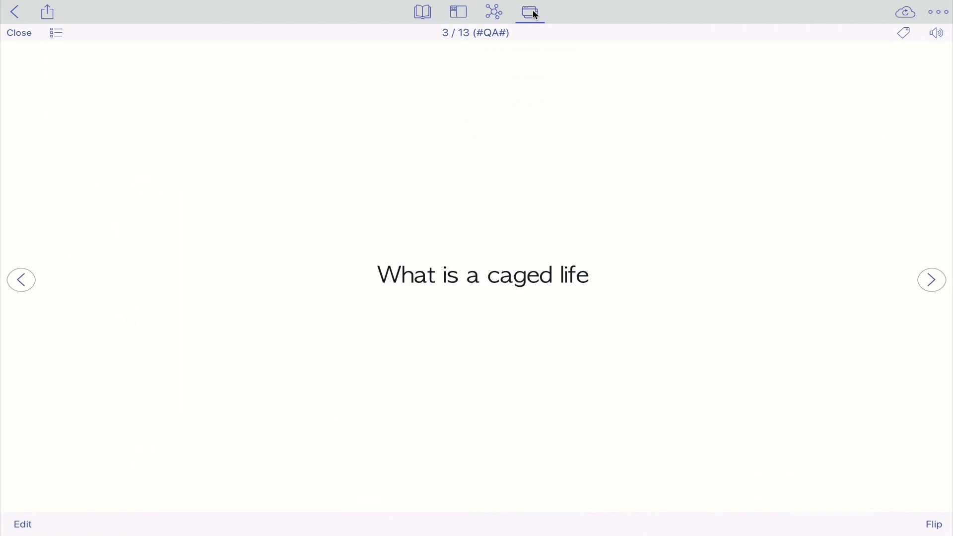
# - Limit the flashcard review to #marginnote_picture cards
pyautogui.click(536, 15)
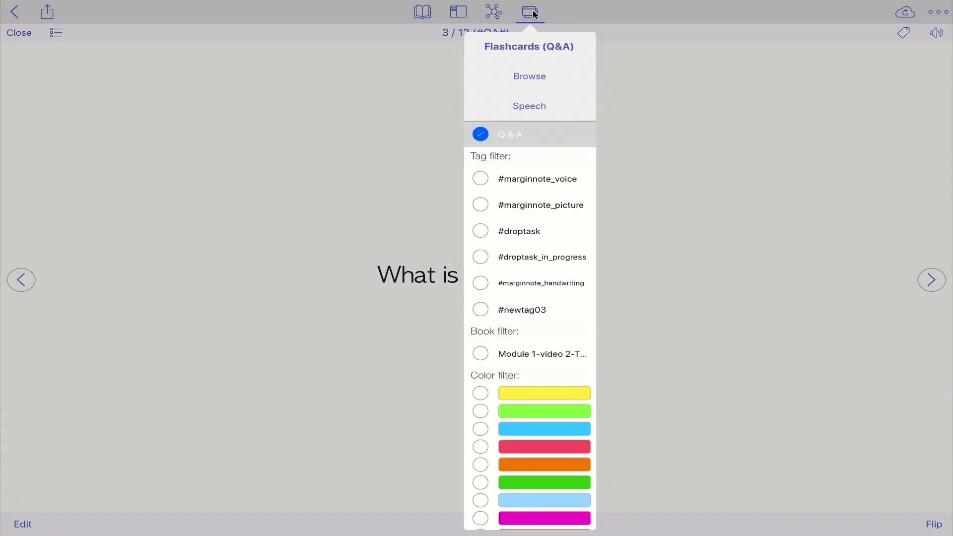
pyautogui.click(484, 209)
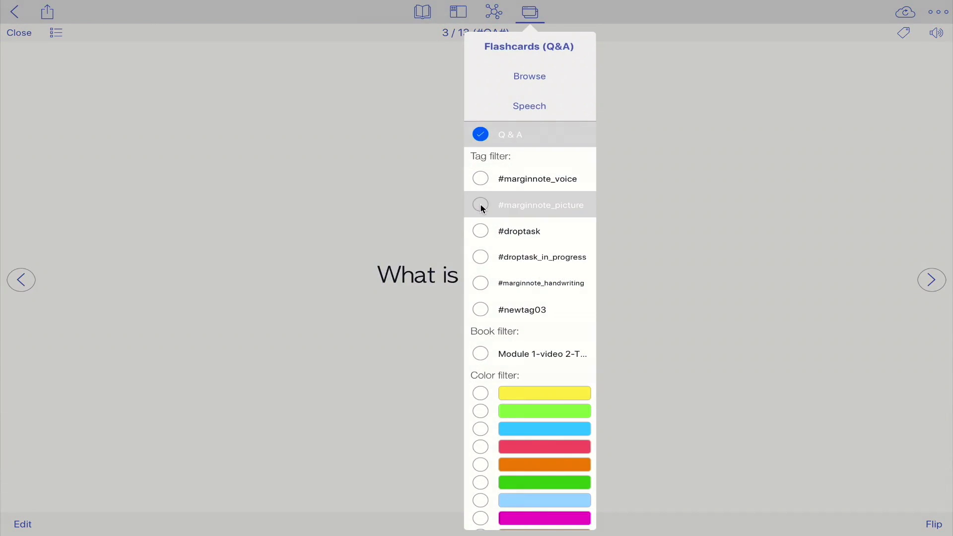
pyautogui.click(758, 281)
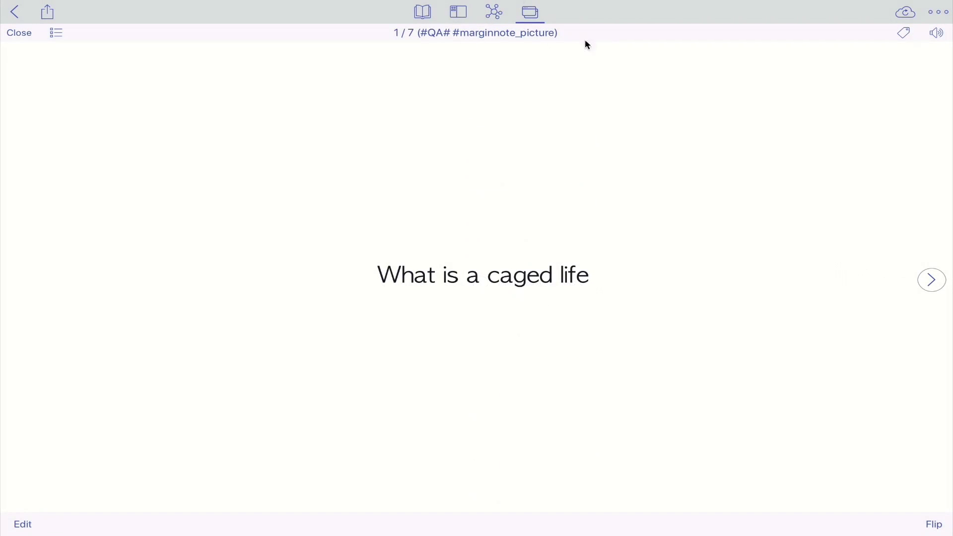
# - Remove the #marginnote_picture tag and Q & A filters and leave card view
pyautogui.click(529, 13)
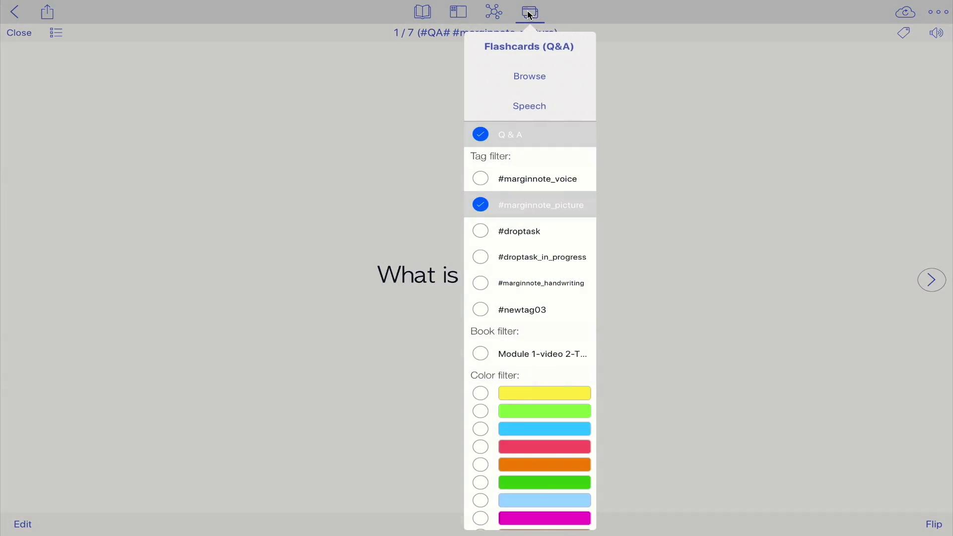
pyautogui.click(480, 203)
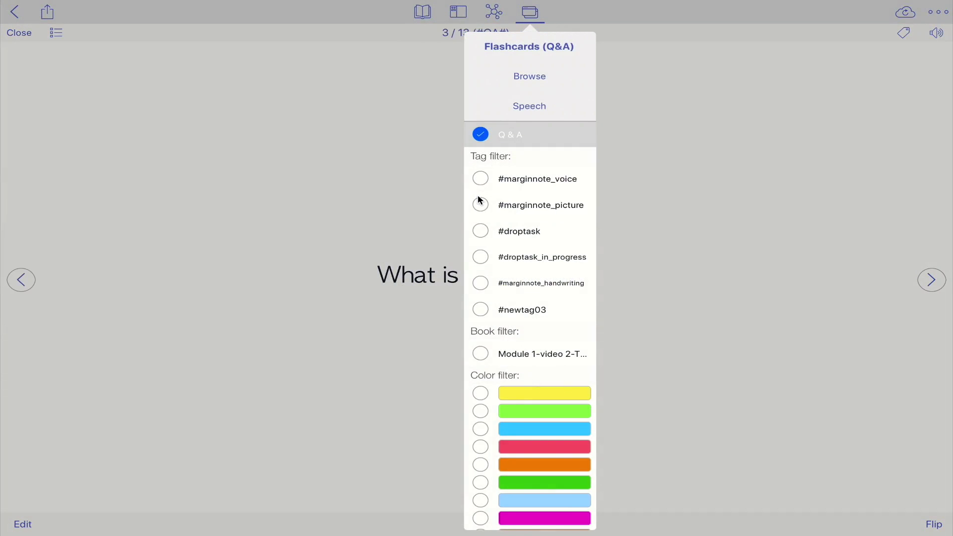
pyautogui.click(480, 133)
pyautogui.click(736, 194)
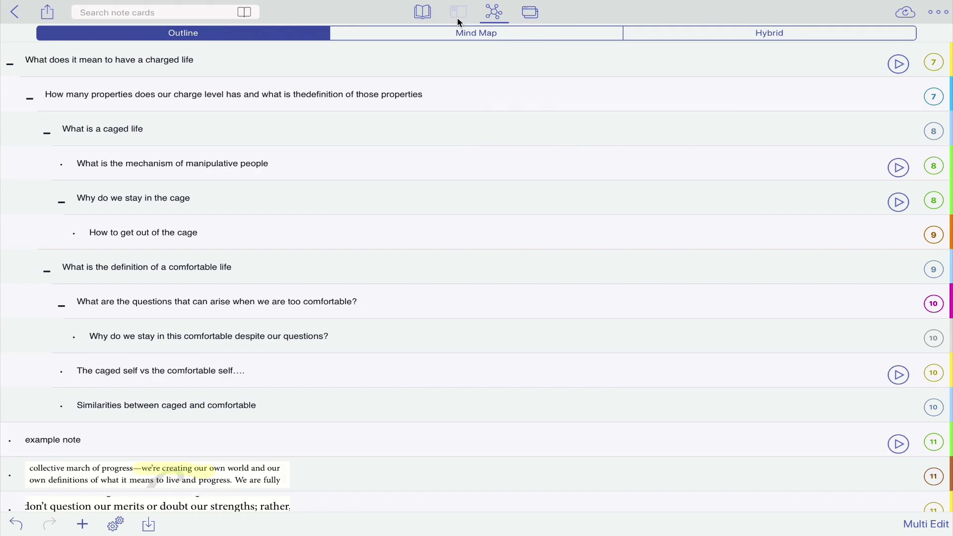
# - Browse the flashcards in split view and jump from the 'charged life' quote to its highlighted passage
pyautogui.click(457, 13)
pyautogui.click(531, 13)
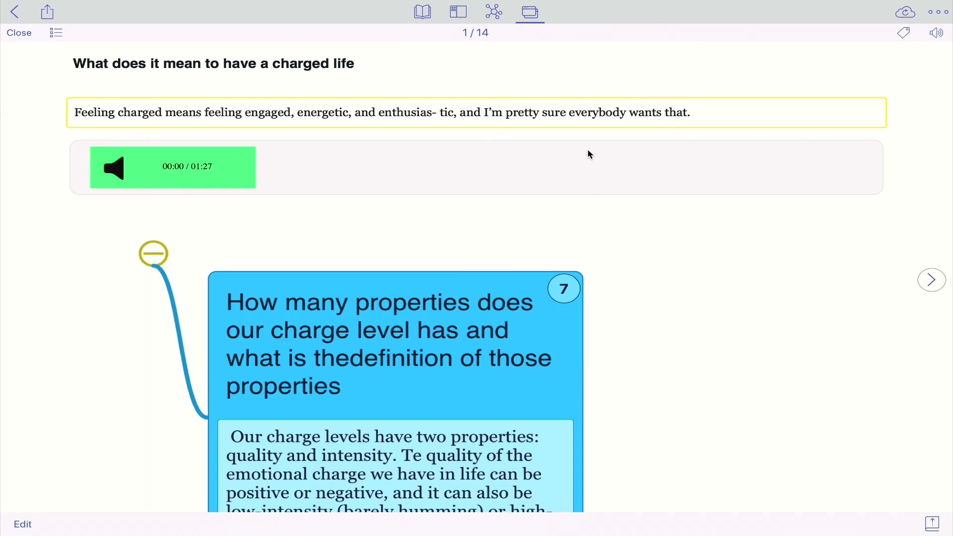
pyautogui.click(590, 118)
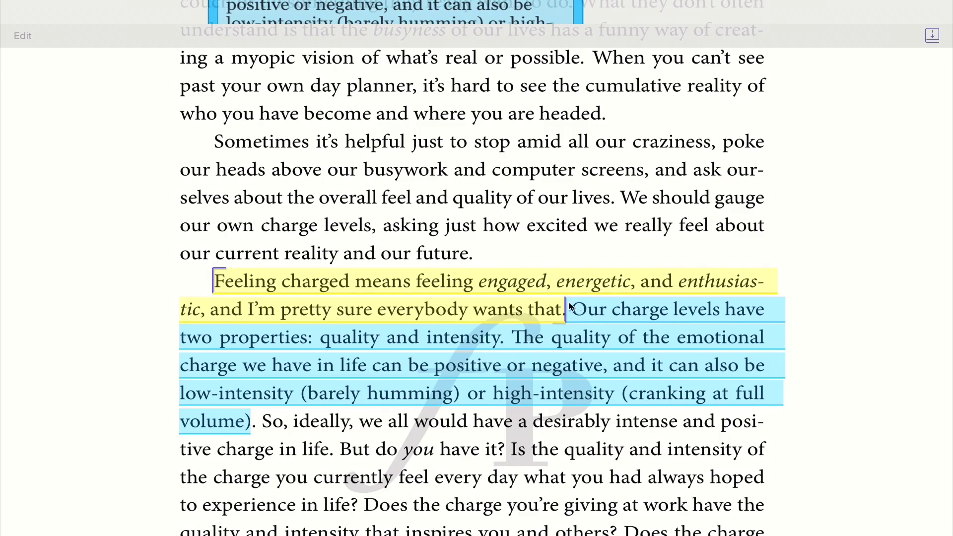
pyautogui.scroll(-4, 725, 316)
pyautogui.scroll(3, 725, 317)
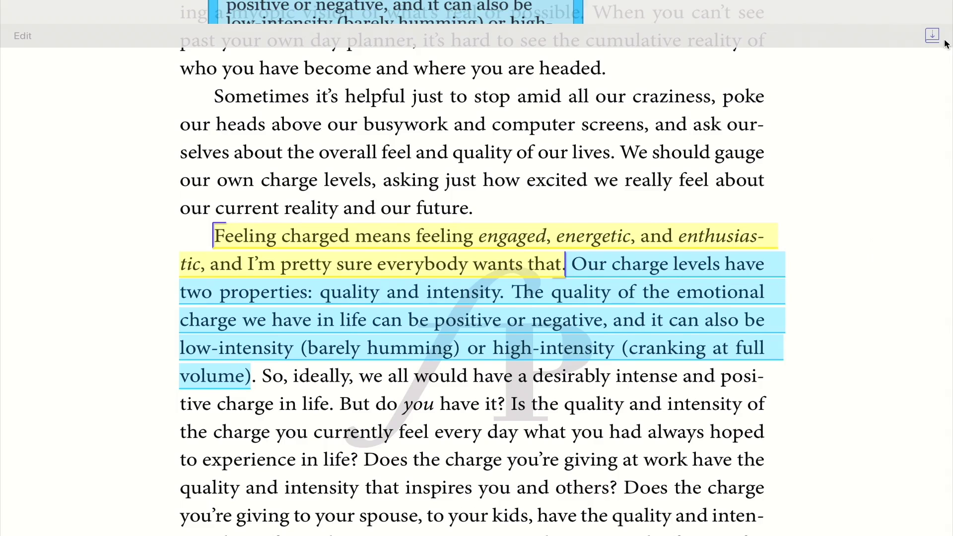
# - Return to the flashcards and use the mind map's 'How many properties' node to reach card 2
pyautogui.click(924, 32)
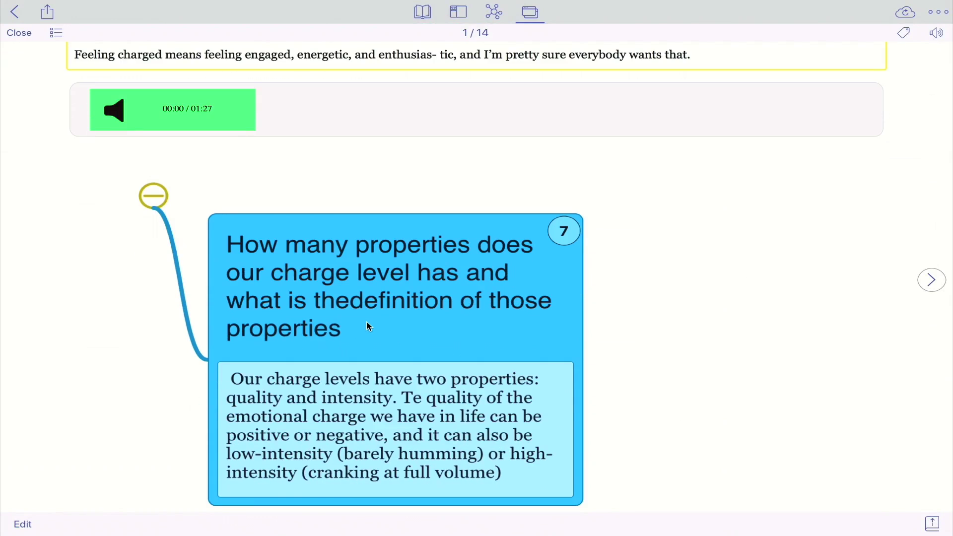
pyautogui.click(369, 327)
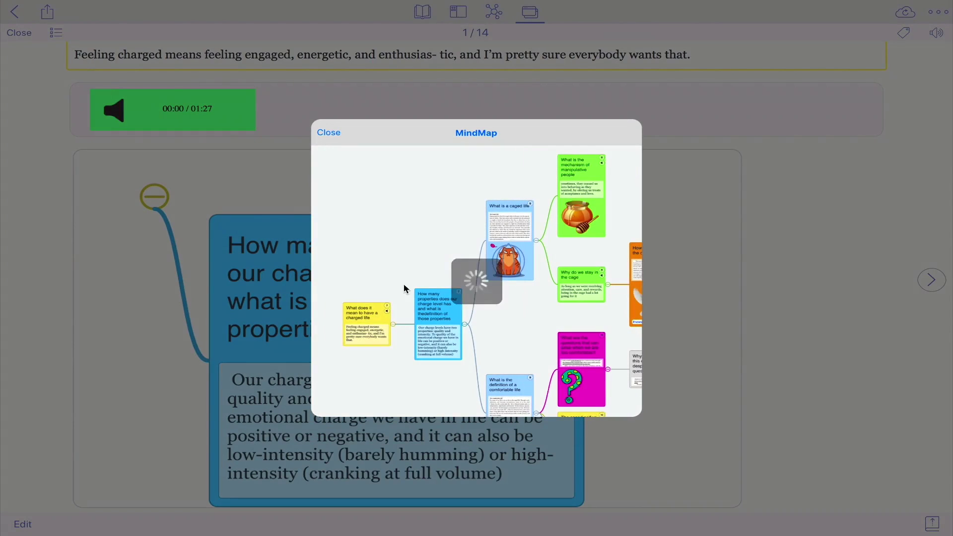
pyautogui.scroll(-5, 518, 266)
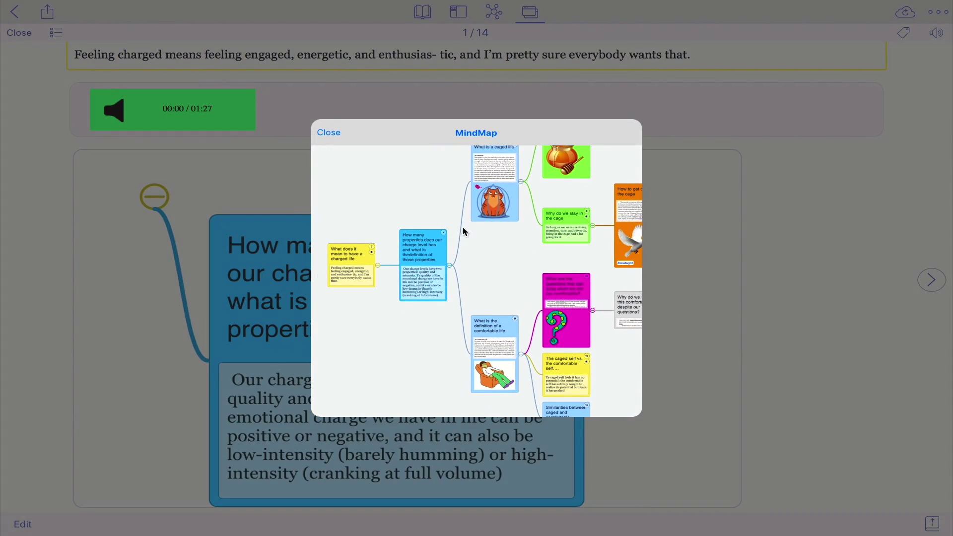
pyautogui.click(420, 286)
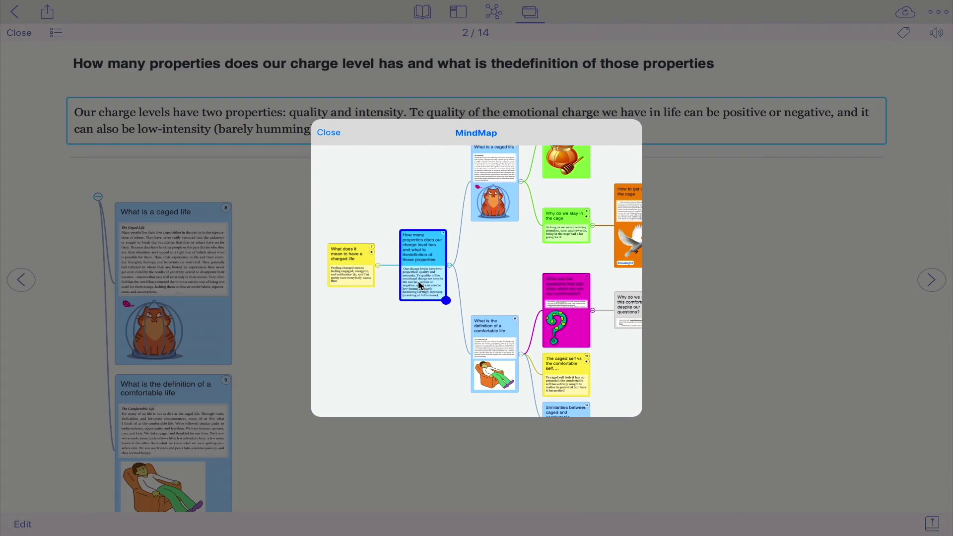
pyautogui.click(337, 140)
pyautogui.scroll(-1, 374, 327)
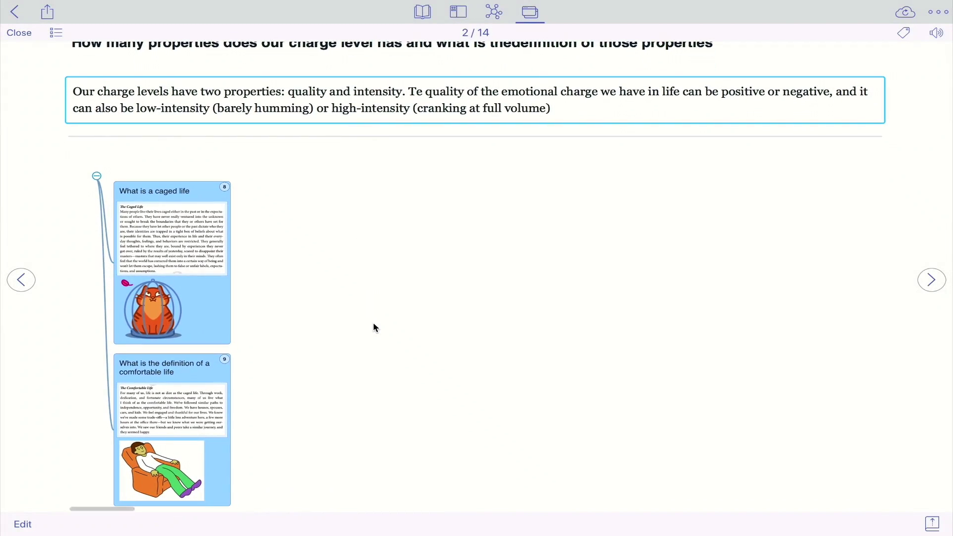
pyautogui.scroll(1, 375, 327)
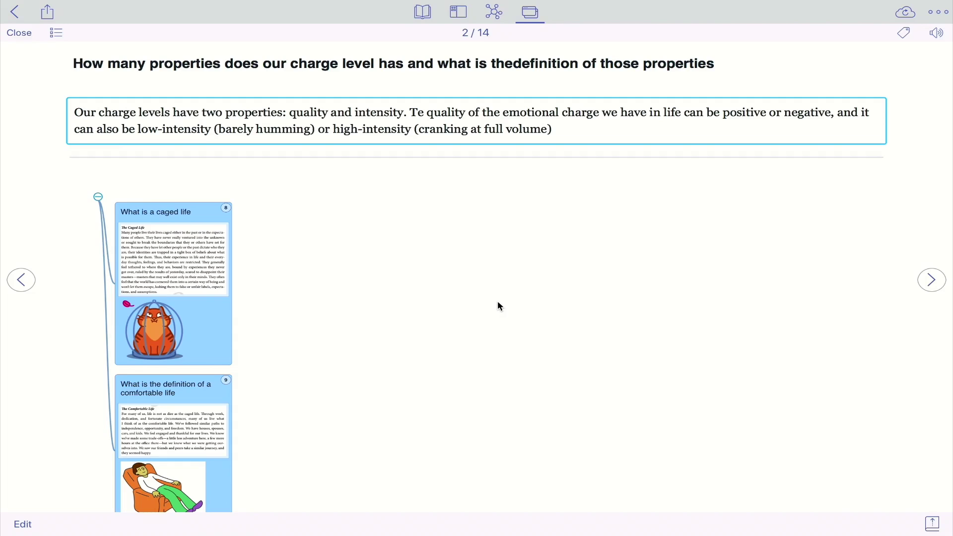
pyautogui.click(533, 14)
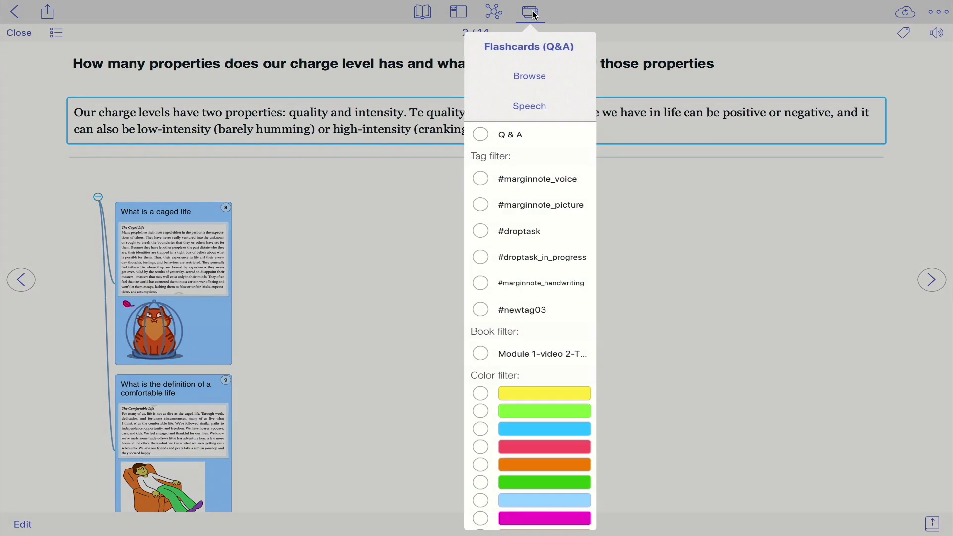
# - Have the cards read aloud with Speech, pause playback, and exit with Esc
pyautogui.click(533, 108)
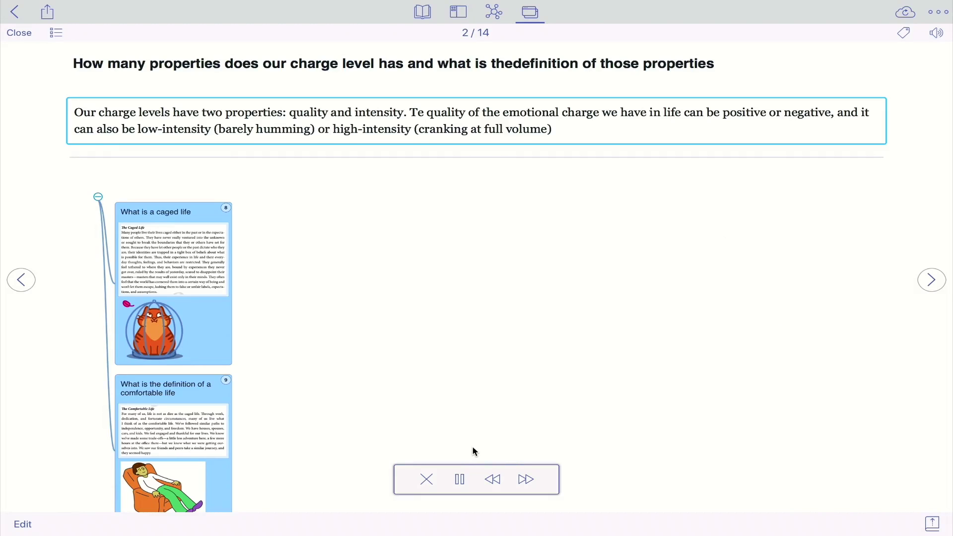
pyautogui.click(459, 484)
pyautogui.press('Escape')
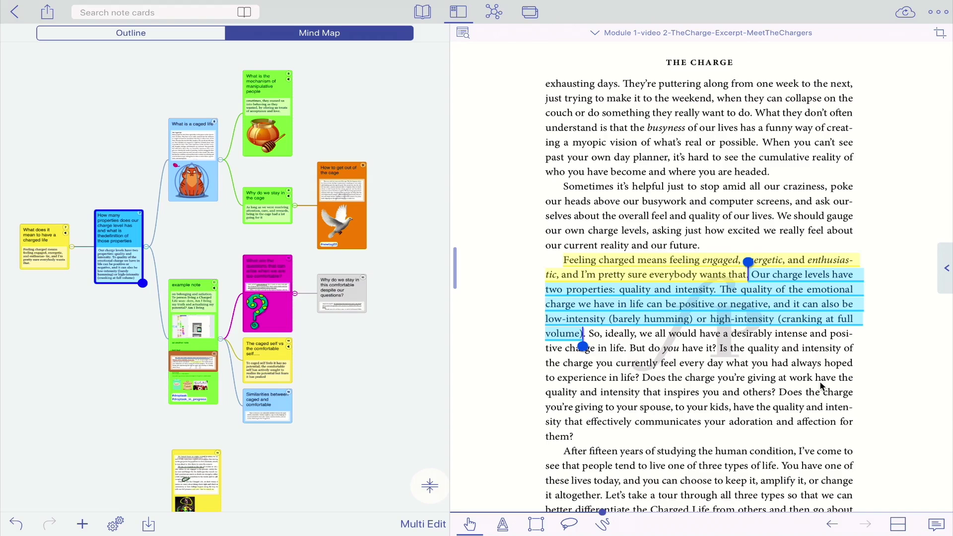